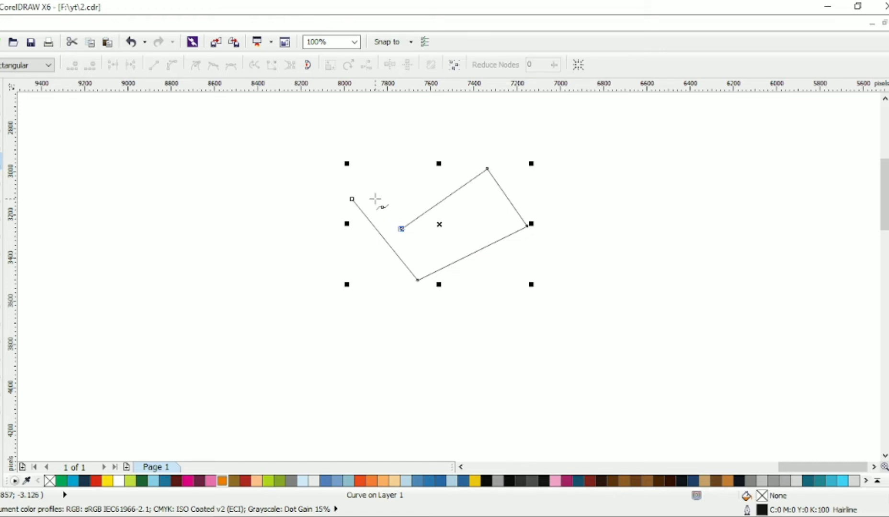
Continue the polyline with points forming the tail fin, closing it back at the starting node
{"action": "left_click", "coordinate": [375, 198]}
{"action": "left_click", "coordinate": [415, 181]}
{"action": "left_click", "coordinate": [369, 180]}
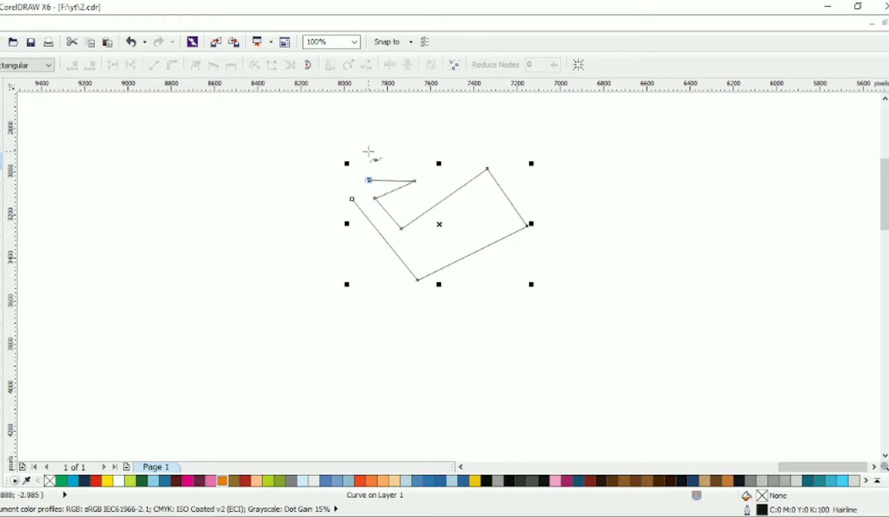
{"action": "left_click", "coordinate": [368, 150]}
{"action": "left_click", "coordinate": [352, 200]}
Switch to the Shape tool and drag the outline's nodes to reposition the tail and body corners
{"action": "key", "text": "F10"}
{"action": "left_click_drag", "start_coordinate": [353, 200], "coordinate": [363, 198]}
{"action": "left_click_drag", "start_coordinate": [375, 197], "coordinate": [374, 195]}
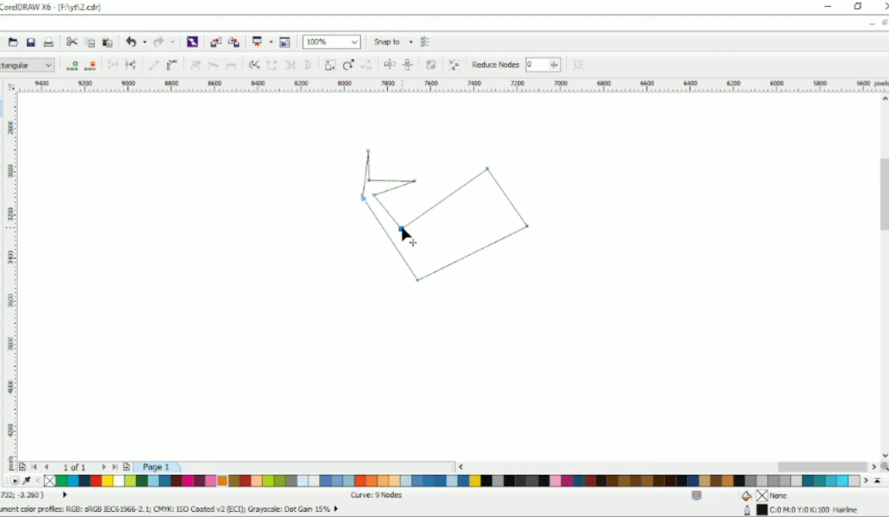
{"action": "left_click_drag", "start_coordinate": [402, 229], "coordinate": [391, 217]}
{"action": "left_click_drag", "start_coordinate": [416, 277], "coordinate": [367, 268]}
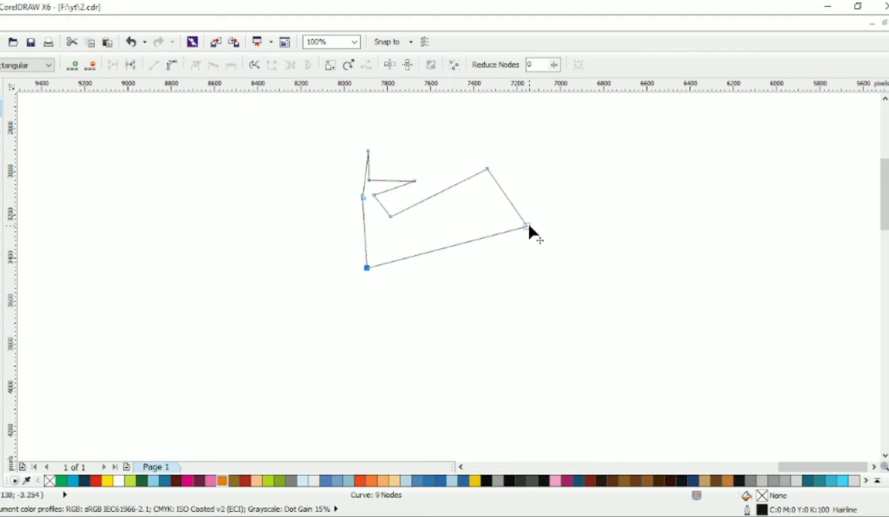
{"action": "left_click_drag", "start_coordinate": [527, 225], "coordinate": [527, 235]}
{"action": "left_click_drag", "start_coordinate": [487, 168], "coordinate": [490, 169]}
Convert all segments to curves and make the body's corner nodes smooth
{"action": "key", "text": "ctrl+a"}
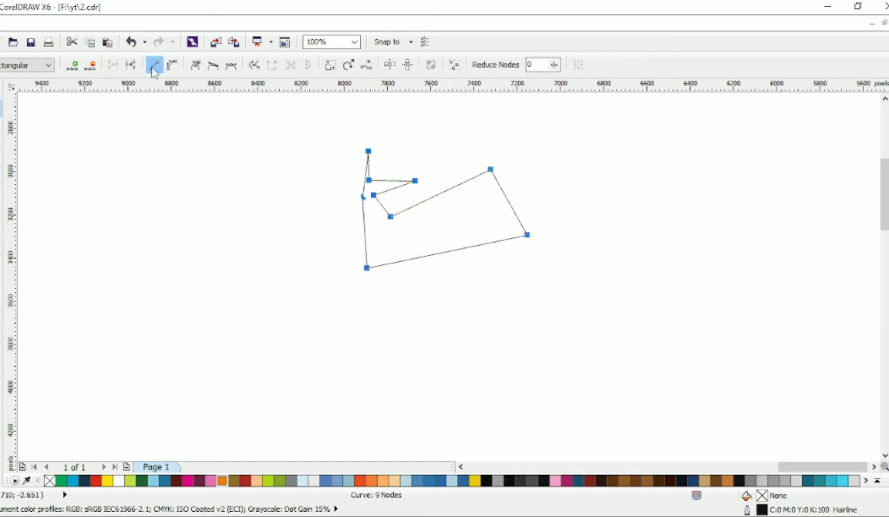
{"action": "left_click_drag", "start_coordinate": [324, 210], "coordinate": [396, 258]}
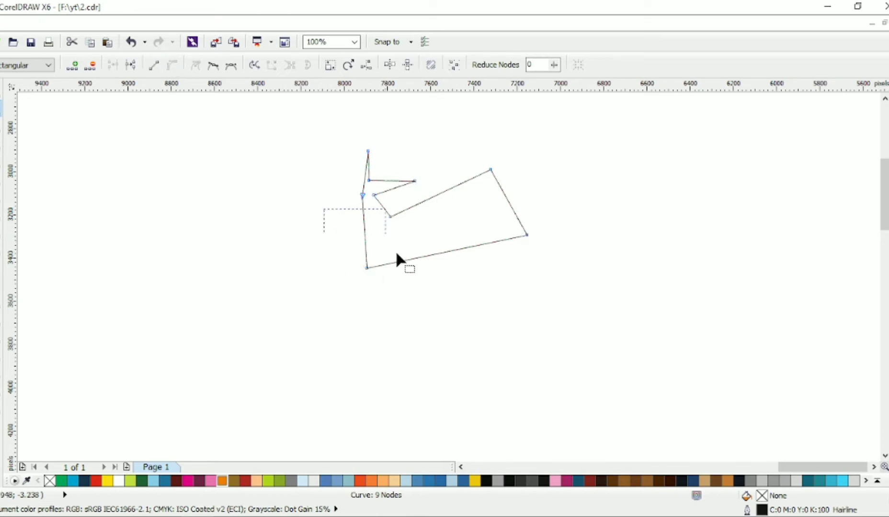
{"action": "left_click", "coordinate": [214, 67]}
{"action": "left_click_drag", "start_coordinate": [442, 125], "coordinate": [556, 268]}
{"action": "left_click", "coordinate": [213, 66]}
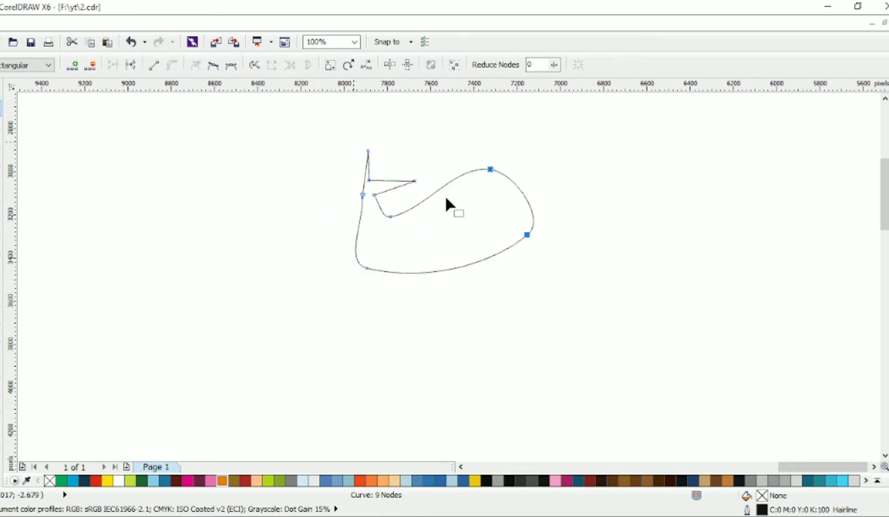
Reshape the whale's right end by moving its node and dragging the control handles outward
{"action": "left_click", "coordinate": [526, 234]}
{"action": "left_click_drag", "start_coordinate": [527, 234], "coordinate": [521, 247]}
{"action": "left_click_drag", "start_coordinate": [481, 280], "coordinate": [466, 290]}
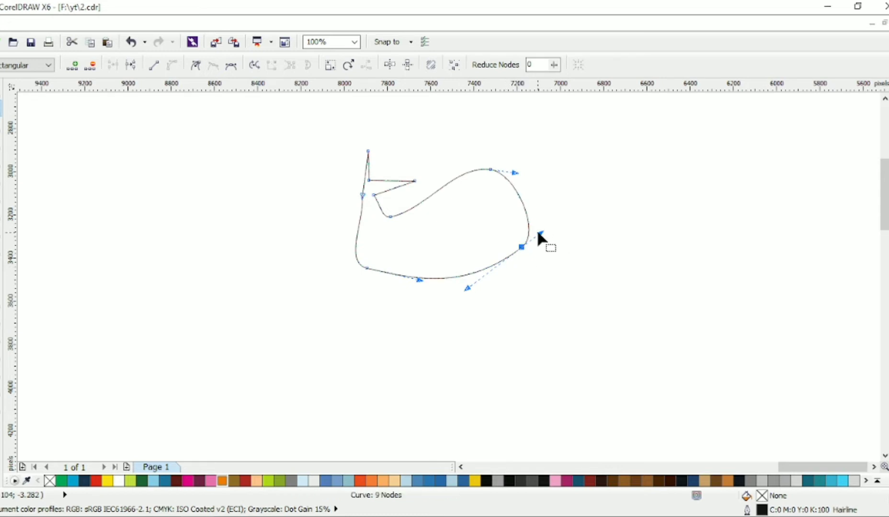
{"action": "left_click", "coordinate": [546, 223]}
{"action": "left_click_drag", "start_coordinate": [492, 169], "coordinate": [573, 186]}
{"action": "left_click_drag", "start_coordinate": [478, 164], "coordinate": [446, 156]}
{"action": "left_click_drag", "start_coordinate": [521, 247], "coordinate": [560, 241]}
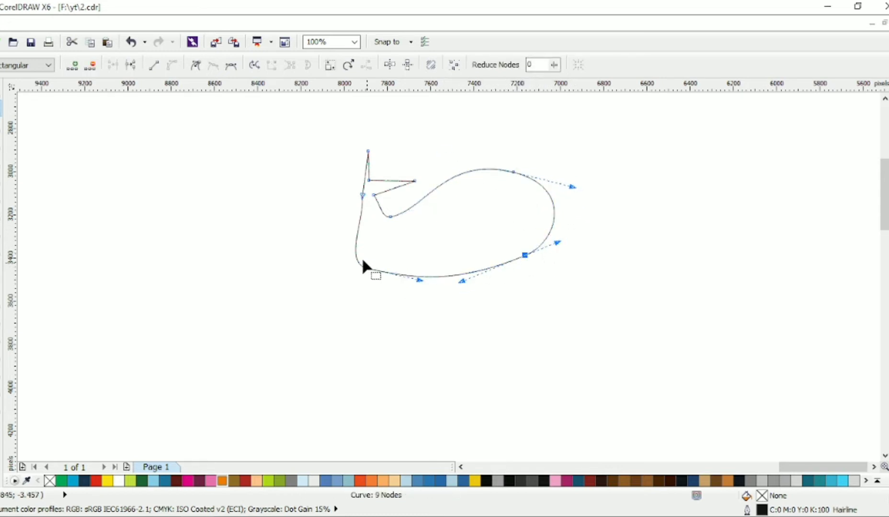
Round the whale's belly by adjusting the lower-left node and its control handles
{"action": "left_click", "coordinate": [367, 268]}
{"action": "left_click_drag", "start_coordinate": [367, 268], "coordinate": [366, 267]}
{"action": "left_click_drag", "start_coordinate": [419, 279], "coordinate": [383, 294]}
{"action": "left_click_drag", "start_coordinate": [366, 268], "coordinate": [405, 287]}
{"action": "left_click_drag", "start_coordinate": [462, 281], "coordinate": [475, 286]}
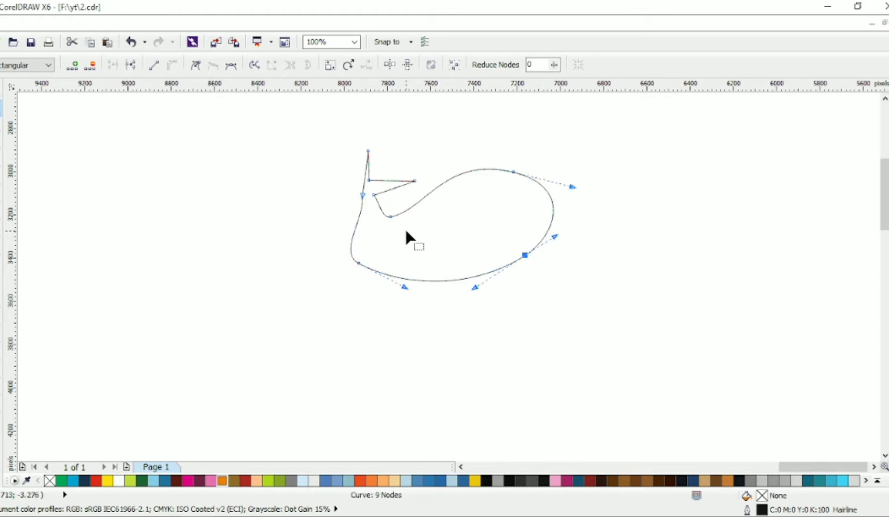
Delete two redundant nodes on the body's left side and reshape the remaining left curve
{"action": "left_click_drag", "start_coordinate": [353, 187], "coordinate": [373, 206]}
{"action": "left_click", "coordinate": [357, 262]}
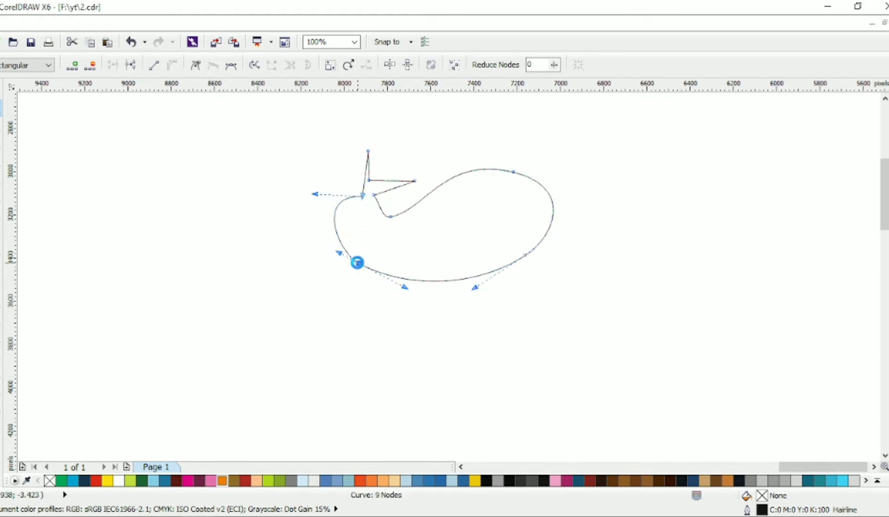
{"action": "key", "text": "Delete"}
{"action": "left_click_drag", "start_coordinate": [278, 192], "coordinate": [324, 229]}
{"action": "left_click_drag", "start_coordinate": [390, 218], "coordinate": [376, 195]}
{"action": "key", "text": "Delete"}
{"action": "left_click_drag", "start_coordinate": [434, 270], "coordinate": [353, 250]}
Refine the lower tail fin's curve and delete the node at the top of the body
{"action": "left_click", "coordinate": [412, 184]}
{"action": "left_click_drag", "start_coordinate": [412, 185], "coordinate": [451, 186]}
{"action": "left_click_drag", "start_coordinate": [423, 216], "coordinate": [420, 209]}
{"action": "left_click_drag", "start_coordinate": [446, 180], "coordinate": [479, 163]}
{"action": "left_click", "coordinate": [513, 172]}
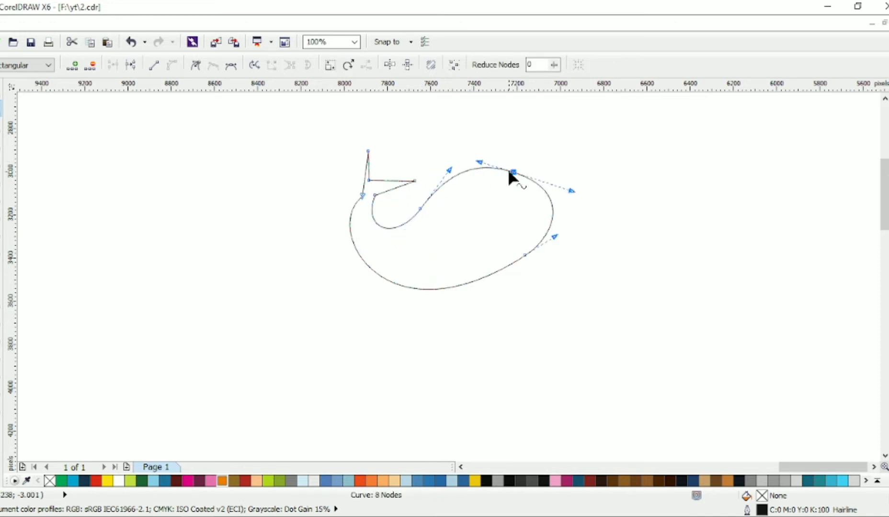
{"action": "key", "text": "Delete"}
{"action": "left_click_drag", "start_coordinate": [397, 198], "coordinate": [452, 233]}
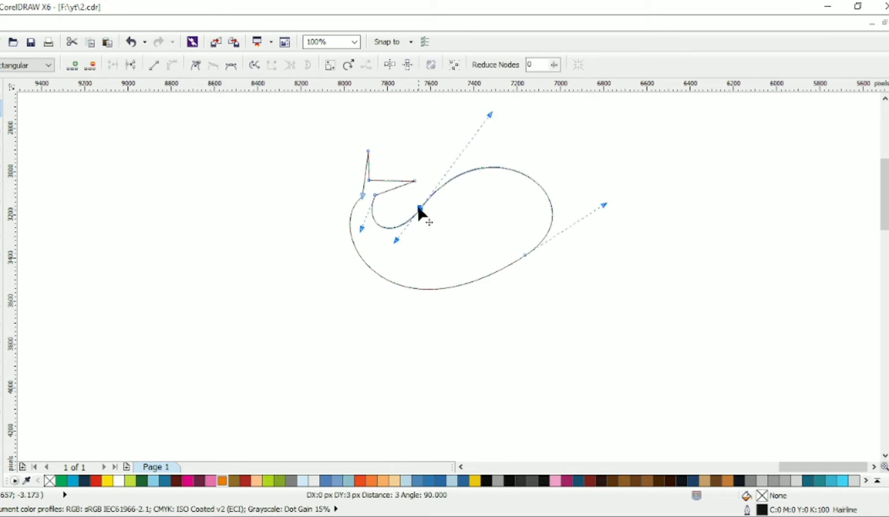
Add a node on the body's upper right and drag its handles to round the back
{"action": "double_click", "coordinate": [535, 179]}
{"action": "left_click_drag", "start_coordinate": [511, 159], "coordinate": [523, 174]}
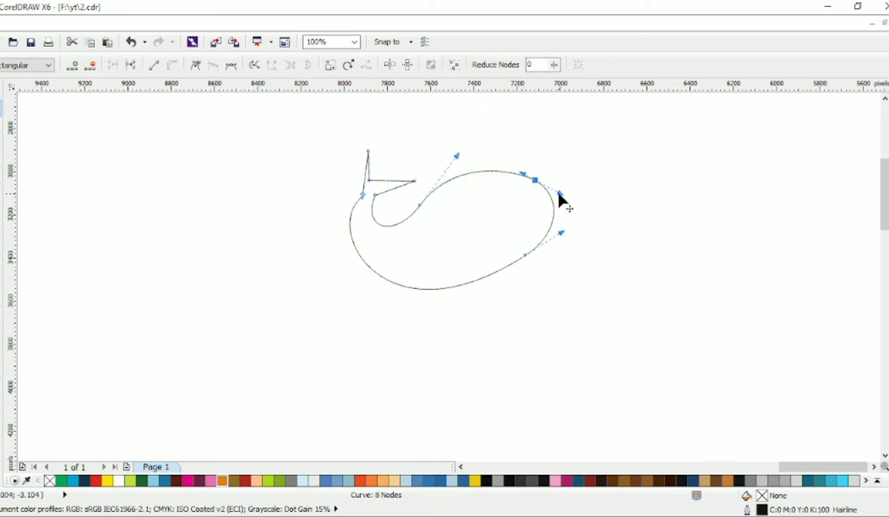
{"action": "left_click_drag", "start_coordinate": [560, 232], "coordinate": [560, 237]}
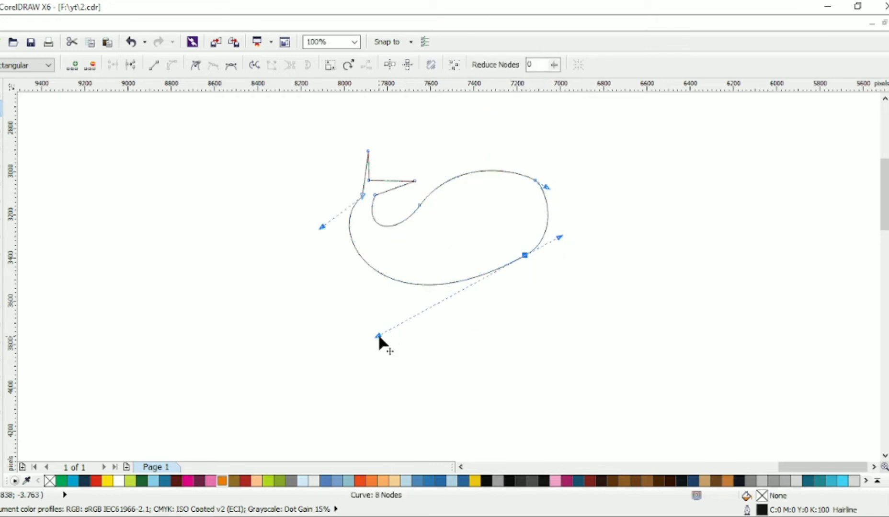
{"action": "left_click_drag", "start_coordinate": [379, 336], "coordinate": [401, 352]}
{"action": "left_click_drag", "start_coordinate": [524, 255], "coordinate": [514, 258]}
{"action": "left_click_drag", "start_coordinate": [321, 227], "coordinate": [321, 221]}
Add a node on the lower-left belly and adjust the handles around it and the tail base
{"action": "double_click", "coordinate": [388, 281]}
{"action": "left_click_drag", "start_coordinate": [389, 281], "coordinate": [385, 277]}
{"action": "left_click_drag", "start_coordinate": [346, 256], "coordinate": [361, 266]}
{"action": "left_click_drag", "start_coordinate": [337, 210], "coordinate": [335, 218]}
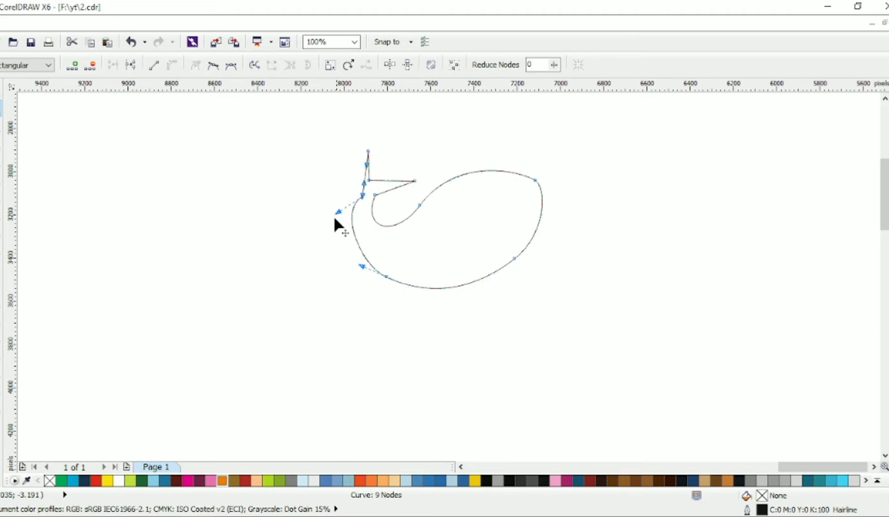
{"action": "left_click_drag", "start_coordinate": [369, 181], "coordinate": [330, 203]}
Curve the two tail fins into leaf shapes by dragging their segments and handles
{"action": "scroll", "coordinate": [376, 169], "scroll_direction": "up", "scroll_amount": 1}
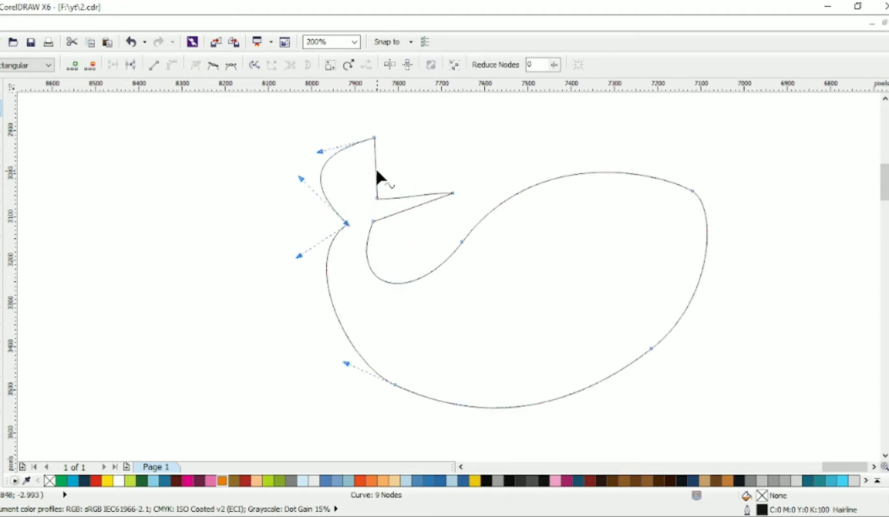
{"action": "left_click_drag", "start_coordinate": [376, 171], "coordinate": [381, 173]}
{"action": "left_click_drag", "start_coordinate": [402, 212], "coordinate": [406, 230]}
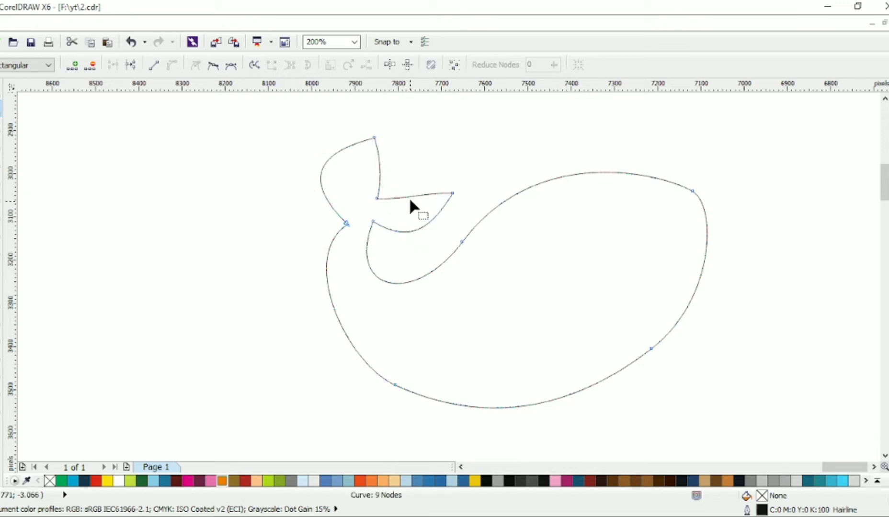
{"action": "mouse_move", "coordinate": [410, 196]}
{"action": "left_mouse_down"}
{"action": "mouse_move", "coordinate": [447, 194]}
{"action": "mouse_move", "coordinate": [405, 186]}
{"action": "left_mouse_up"}
{"action": "left_click", "coordinate": [446, 194]}
{"action": "left_click_drag", "start_coordinate": [428, 222], "coordinate": [440, 226]}
{"action": "left_click_drag", "start_coordinate": [373, 221], "coordinate": [350, 219]}
{"action": "left_click", "coordinate": [347, 224]}
{"action": "left_click_drag", "start_coordinate": [302, 173], "coordinate": [310, 198]}
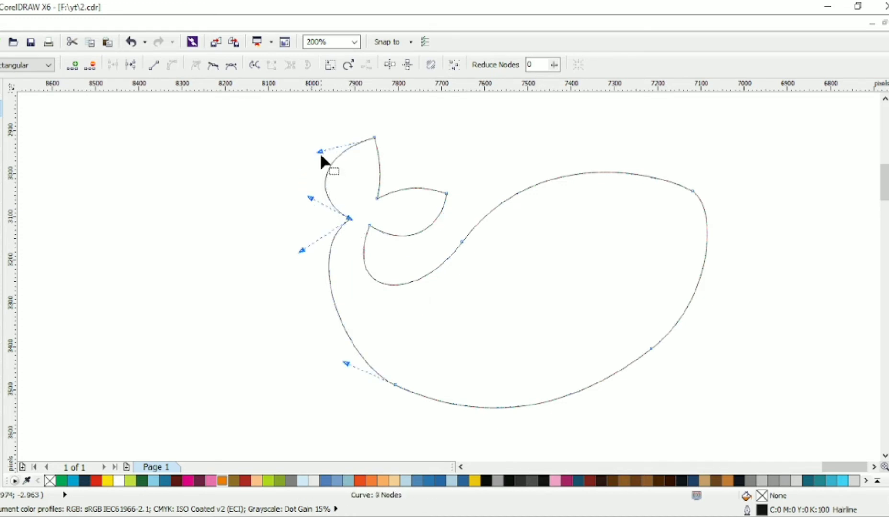
{"action": "left_click_drag", "start_coordinate": [319, 152], "coordinate": [326, 144]}
Smooth the inner curve between tail and body by adjusting the handles of its two nodes
{"action": "left_click", "coordinate": [369, 225]}
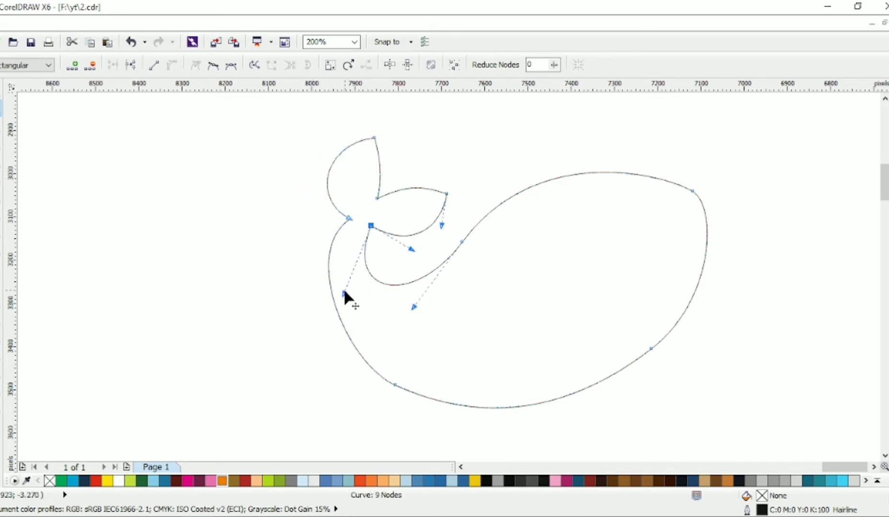
{"action": "left_click_drag", "start_coordinate": [346, 294], "coordinate": [345, 272]}
{"action": "left_click", "coordinate": [462, 242]}
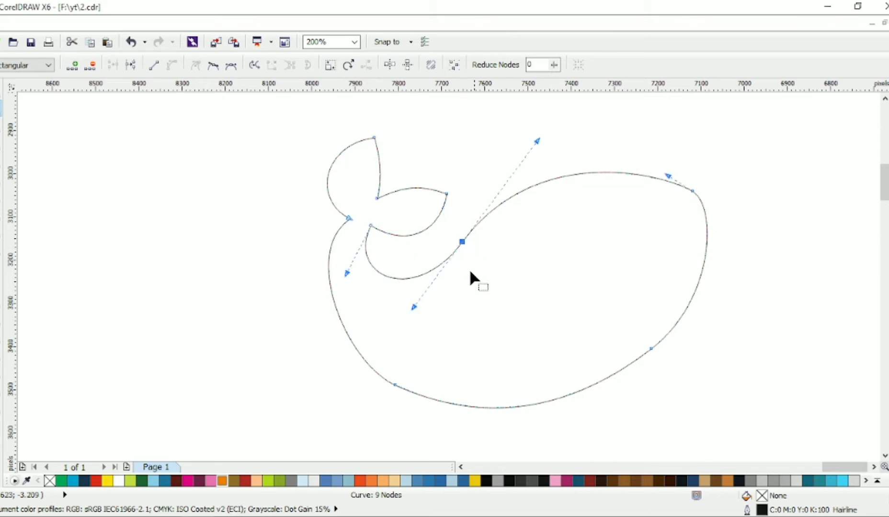
{"action": "left_click_drag", "start_coordinate": [415, 307], "coordinate": [427, 292]}
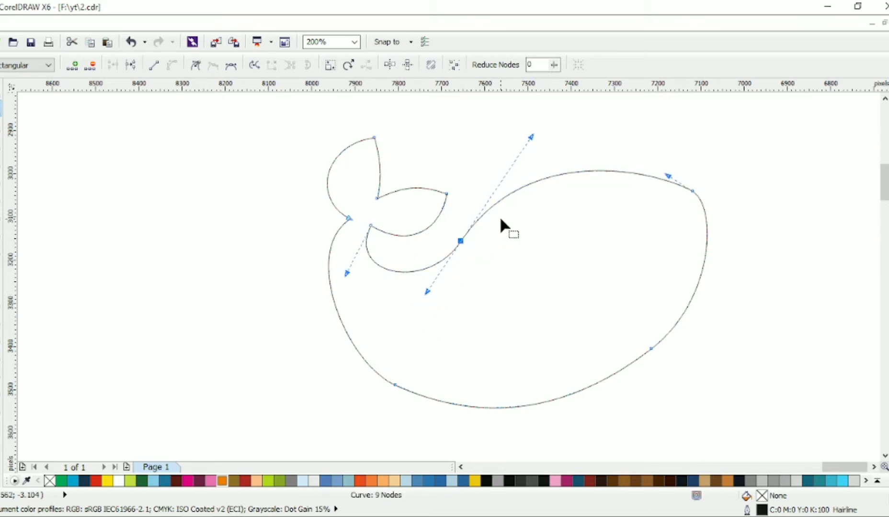
Add a node at the crest of the back and delete the upper-right node
{"action": "double_click", "coordinate": [614, 170]}
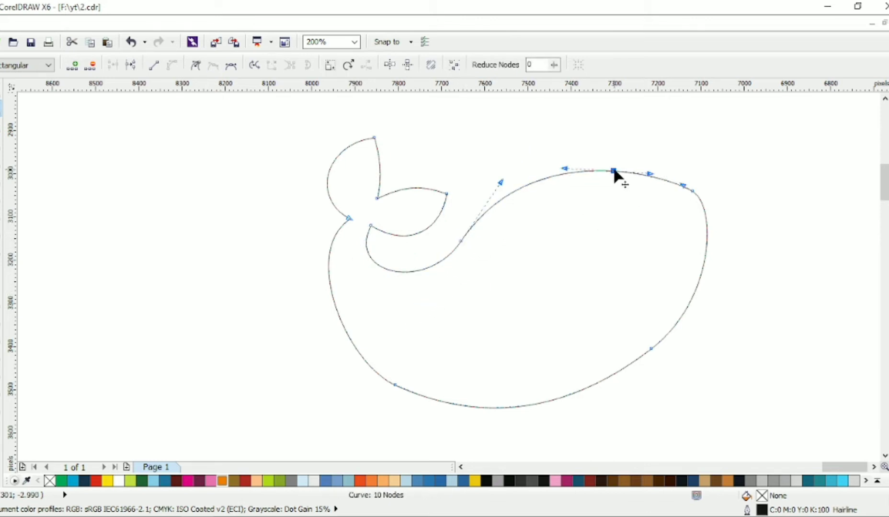
{"action": "double_click", "coordinate": [692, 191]}
Adjust the neck and tail-base nodes' handles to smooth the whale's left side
{"action": "left_click", "coordinate": [461, 242]}
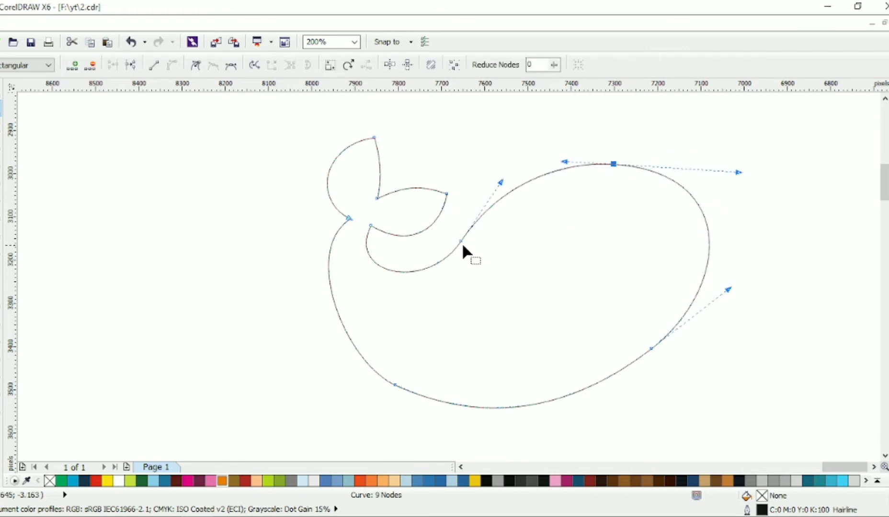
{"action": "left_click_drag", "start_coordinate": [461, 241], "coordinate": [455, 241]}
{"action": "left_click", "coordinate": [349, 218]}
{"action": "mouse_move", "coordinate": [297, 264]}
{"action": "left_mouse_down"}
{"action": "mouse_move", "coordinate": [300, 278]}
{"action": "mouse_move", "coordinate": [291, 265]}
{"action": "left_mouse_up"}
{"action": "scroll", "coordinate": [400, 276], "scroll_direction": "down", "scroll_amount": 1}
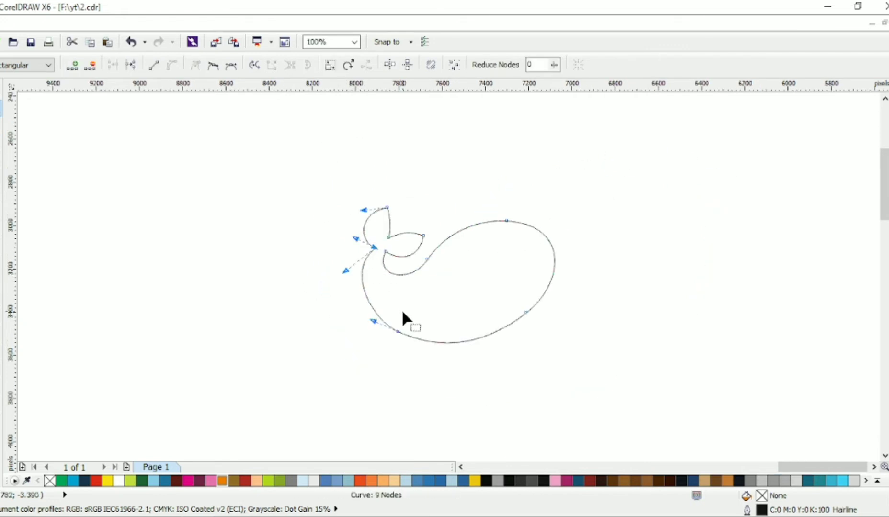
{"action": "scroll", "coordinate": [402, 310], "scroll_direction": "up", "scroll_amount": 1}
{"action": "left_click_drag", "start_coordinate": [289, 229], "coordinate": [286, 250]}
Adjust the bottom and lower-right nodes' handles to round the belly
{"action": "left_click", "coordinate": [393, 350]}
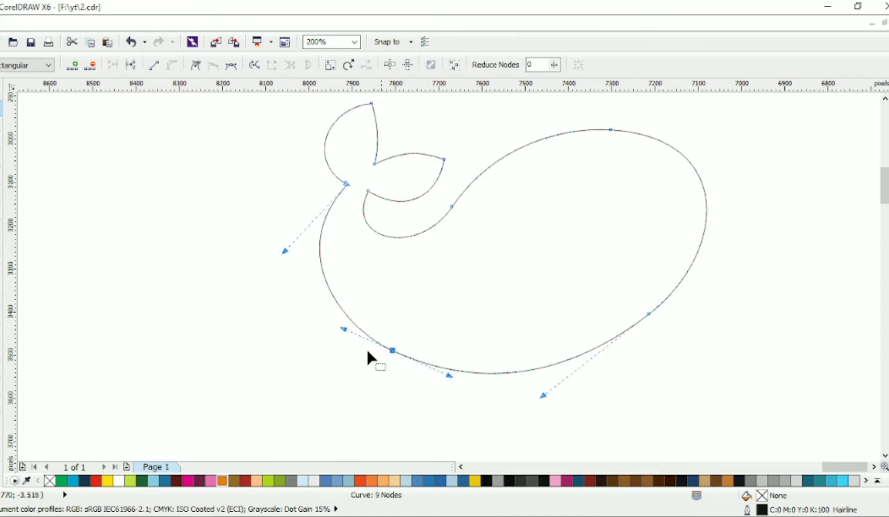
{"action": "left_click", "coordinate": [585, 281]}
{"action": "left_click", "coordinate": [392, 350]}
{"action": "left_click_drag", "start_coordinate": [448, 375], "coordinate": [444, 371]}
{"action": "left_click", "coordinate": [691, 361]}
{"action": "left_click_drag", "start_coordinate": [648, 314], "coordinate": [652, 316]}
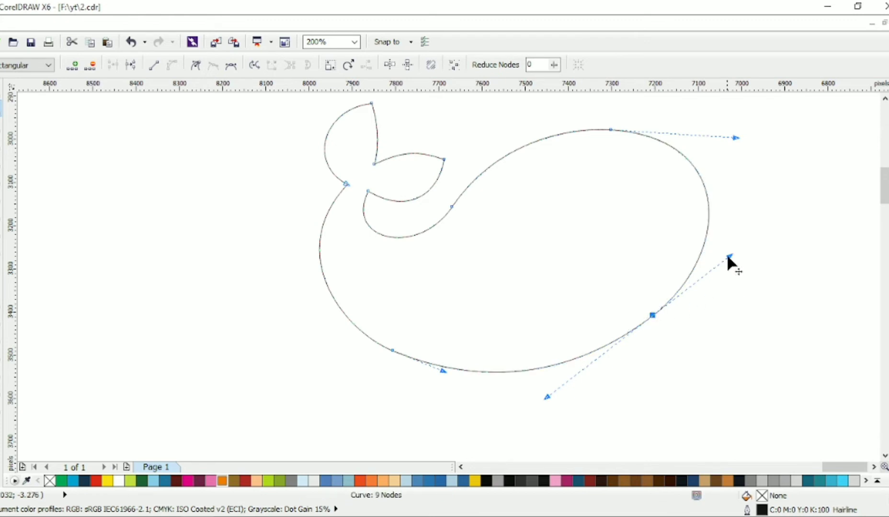
{"action": "left_click_drag", "start_coordinate": [547, 397], "coordinate": [567, 385]}
Zoom out and review the whole whale outline, reselecting it with the Shape tool
{"action": "scroll", "coordinate": [572, 317], "scroll_direction": "down", "scroll_amount": 1}
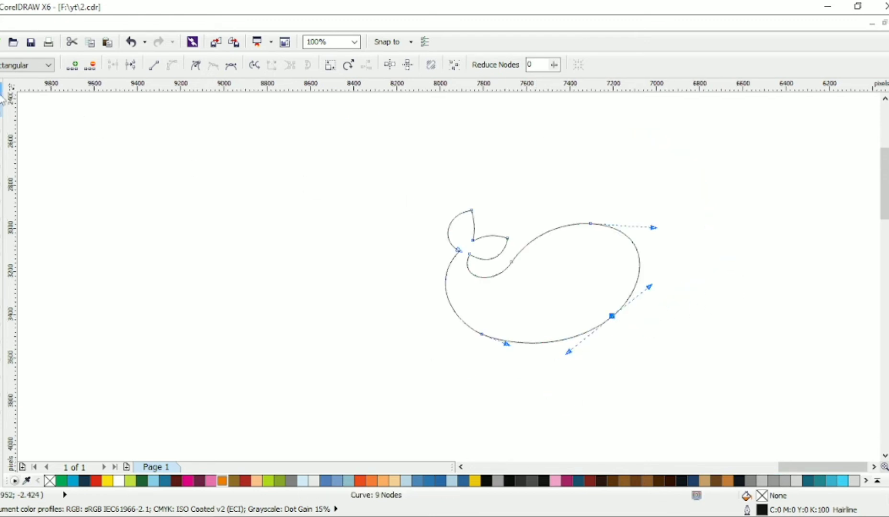
{"action": "left_click", "coordinate": [517, 274]}
{"action": "left_click", "coordinate": [0, 90]}
{"action": "left_click_drag", "start_coordinate": [509, 266], "coordinate": [470, 234]}
{"action": "left_click", "coordinate": [637, 218]}
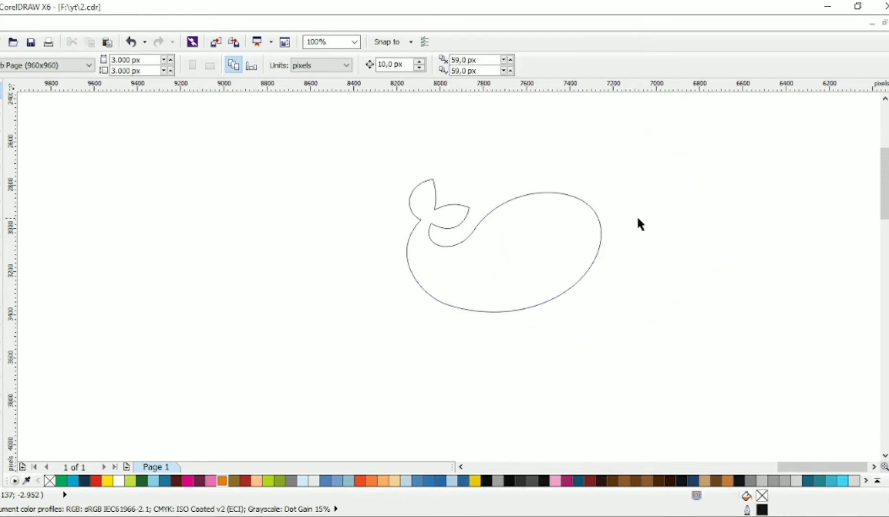
{"action": "scroll", "coordinate": [579, 235], "scroll_direction": "up", "scroll_amount": 1}
{"action": "left_click", "coordinate": [577, 232]}
{"action": "left_click", "coordinate": [1, 108]}
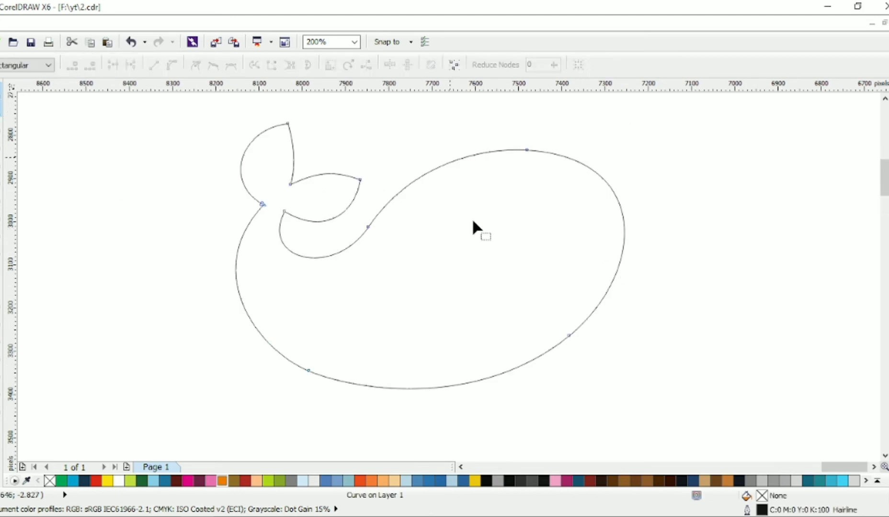
{"action": "scroll", "coordinate": [474, 223], "scroll_direction": "down", "scroll_amount": 1}
{"action": "left_click_drag", "start_coordinate": [348, 154], "coordinate": [478, 295]}
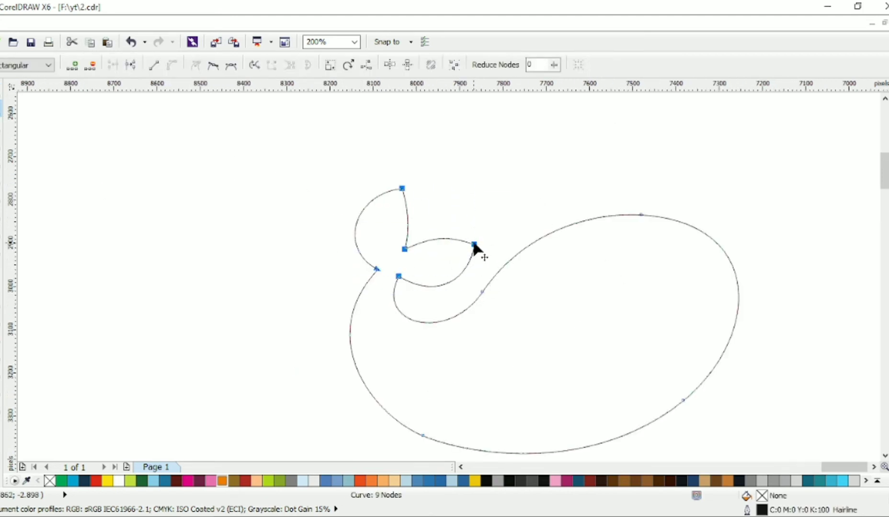
{"action": "scroll", "coordinate": [476, 252], "scroll_direction": "up", "scroll_amount": 1}
{"action": "scroll", "coordinate": [443, 291], "scroll_direction": "down", "scroll_amount": 1}
Delete the bottom-left node and drag the remaining handles to smooth the belly
{"action": "left_click", "coordinate": [434, 363]}
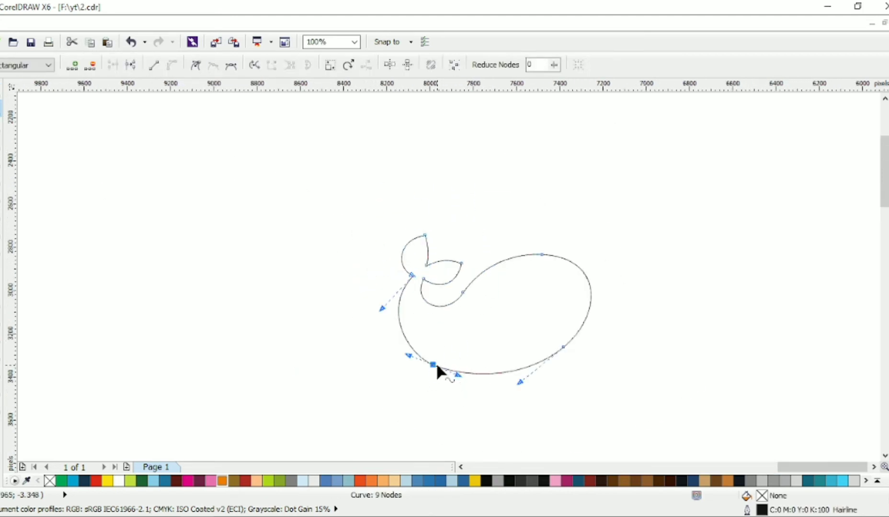
{"action": "left_click", "coordinate": [413, 276]}
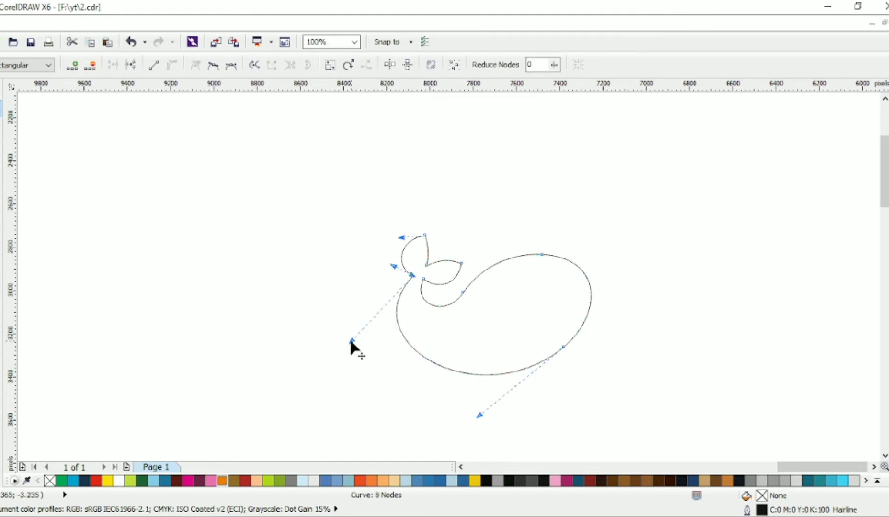
{"action": "left_click_drag", "start_coordinate": [350, 339], "coordinate": [368, 349]}
{"action": "left_click_drag", "start_coordinate": [478, 415], "coordinate": [469, 424]}
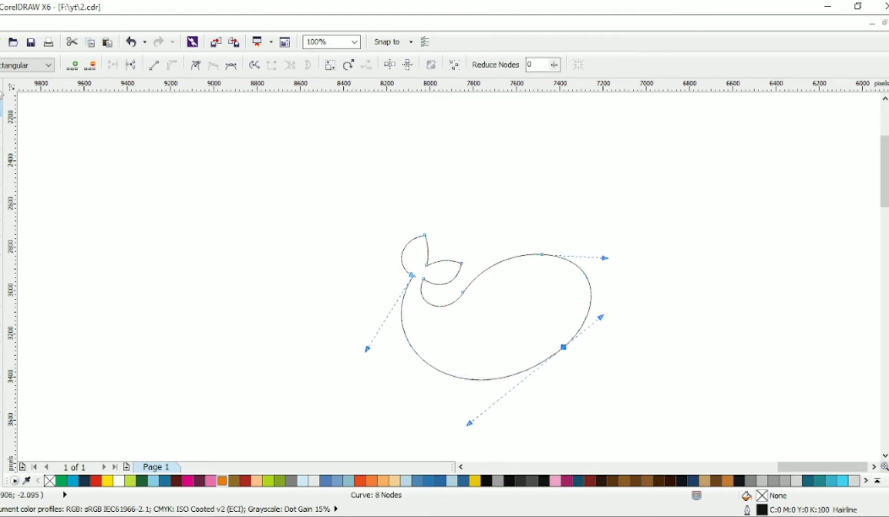
Select the whale shape, fill it with teal and remove its outline
{"action": "left_click", "coordinate": [552, 177]}
{"action": "left_click", "coordinate": [537, 326]}
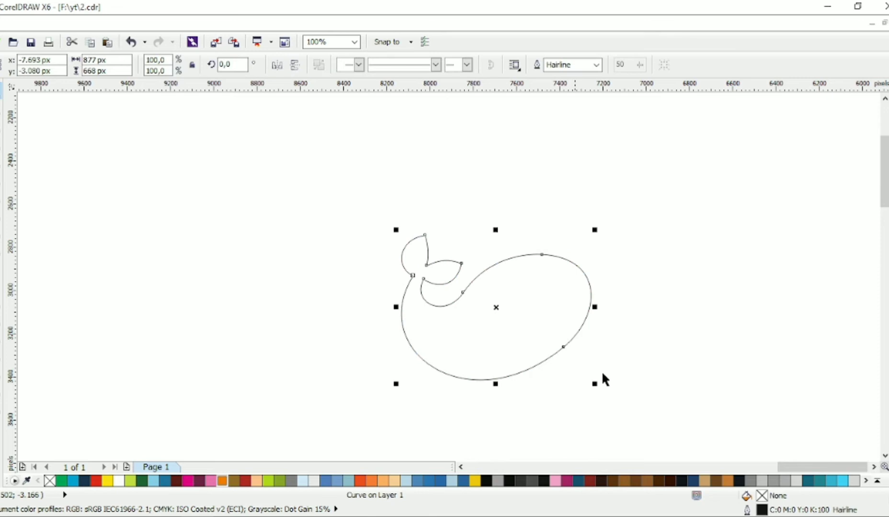
{"action": "left_click", "coordinate": [814, 479]}
{"action": "right_click", "coordinate": [888, 126]}
{"action": "left_click", "coordinate": [614, 304]}
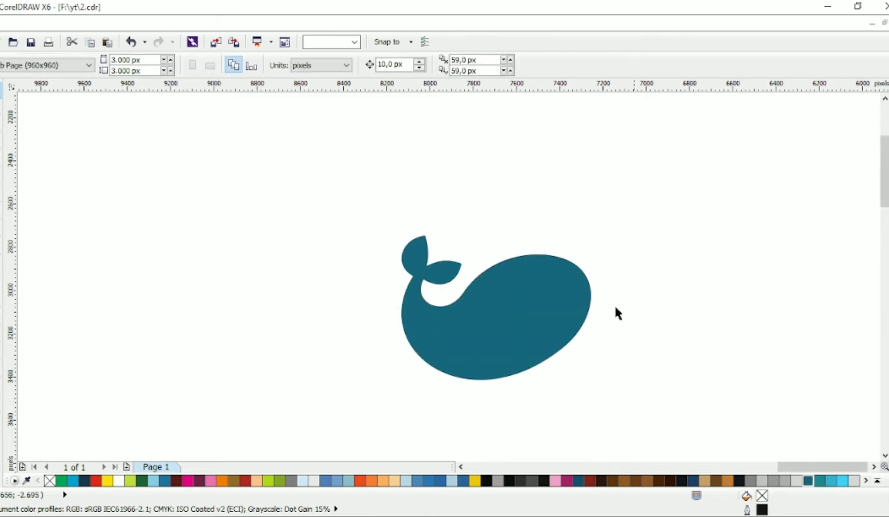
Move the whale shape up and to the left on the page
{"action": "left_click_drag", "start_coordinate": [541, 307], "coordinate": [513, 273]}
{"action": "left_click", "coordinate": [583, 213]}
{"action": "left_click_drag", "start_coordinate": [447, 300], "coordinate": [432, 290]}
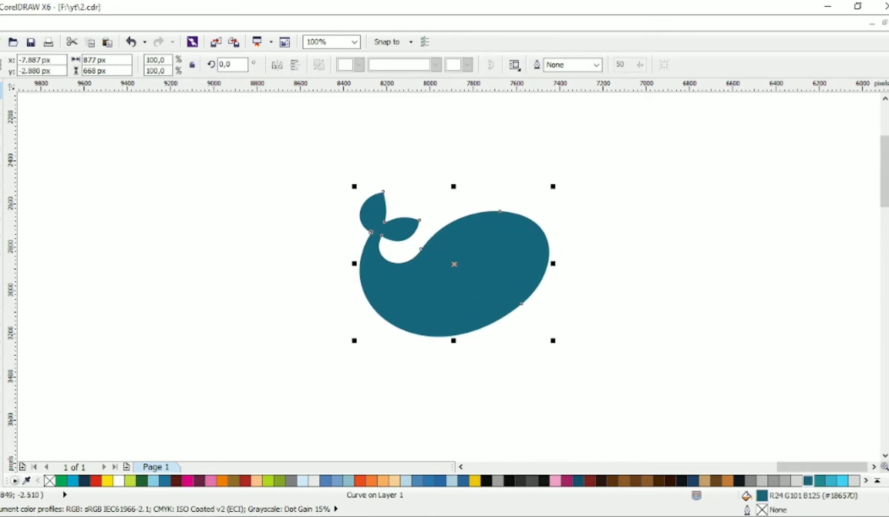
Draw a closed four-point polyline overlapping the lower half of the whale body
{"action": "left_click", "coordinate": [1, 161]}
{"action": "left_click", "coordinate": [359, 294]}
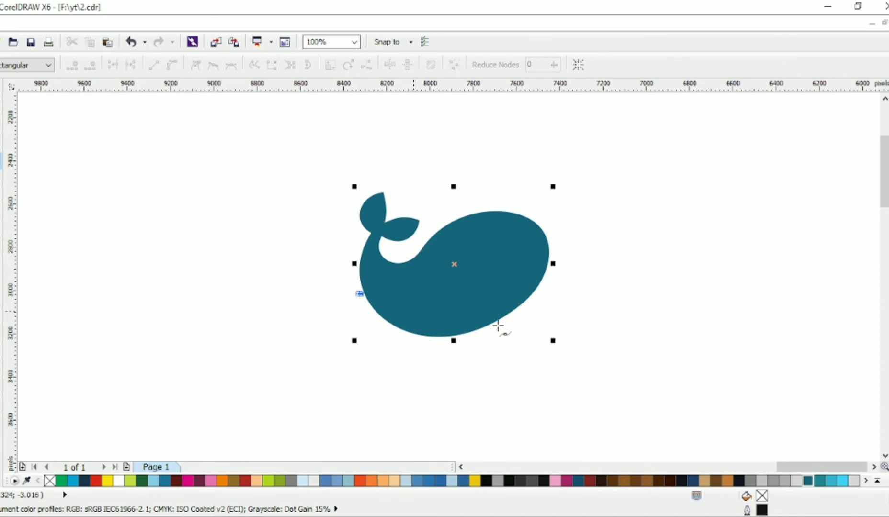
{"action": "left_click", "coordinate": [564, 248]}
{"action": "left_click", "coordinate": [574, 334]}
{"action": "left_click", "coordinate": [382, 385]}
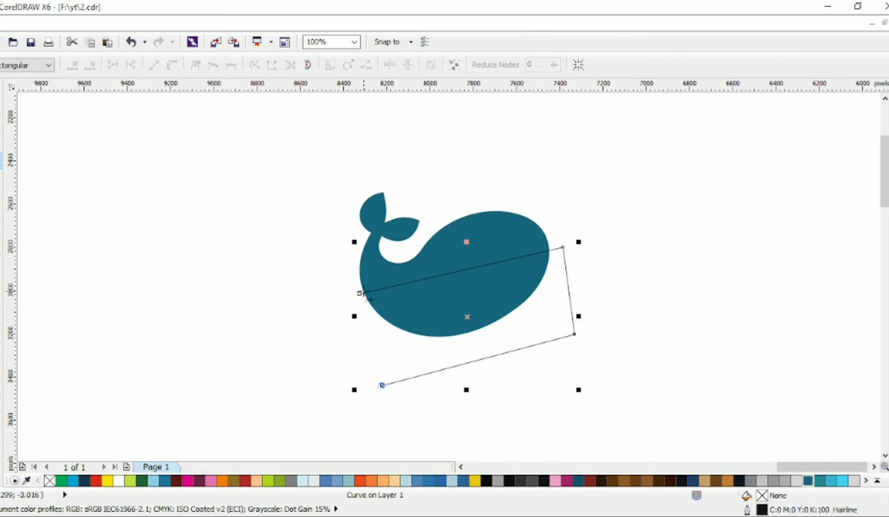
{"action": "left_click", "coordinate": [359, 292]}
With the Shape tool, bend the polyline's top edge into a curve and adjust its right node and handles
{"action": "key", "text": "F10"}
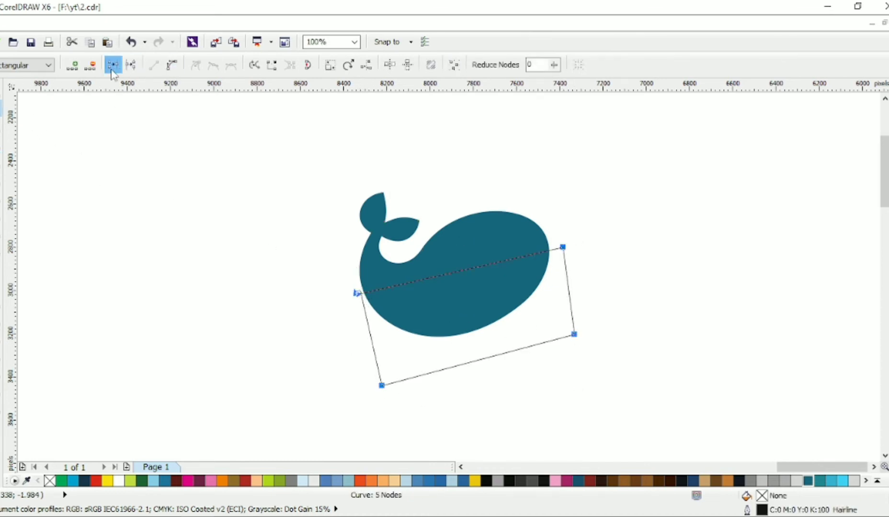
{"action": "left_click_drag", "start_coordinate": [441, 272], "coordinate": [444, 306]}
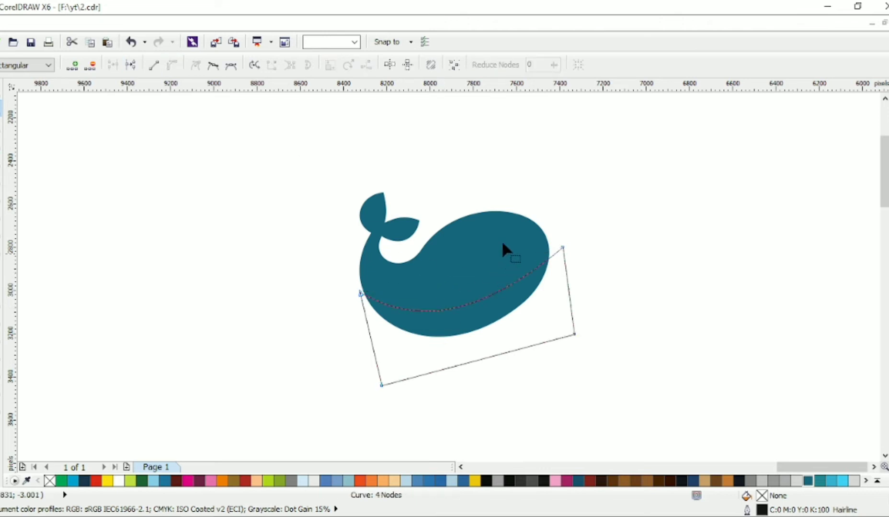
{"action": "left_click", "coordinate": [563, 247]}
{"action": "left_click_drag", "start_coordinate": [499, 298], "coordinate": [507, 196]}
{"action": "left_click_drag", "start_coordinate": [562, 247], "coordinate": [556, 275]}
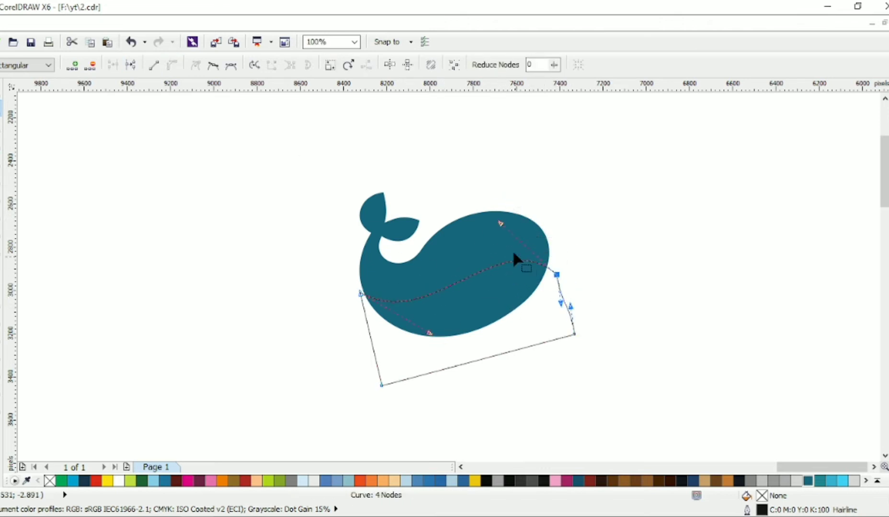
{"action": "left_click_drag", "start_coordinate": [500, 224], "coordinate": [510, 202]}
Add a node to the top edge and adjust the handles to form an S-shaped wave
{"action": "double_click", "coordinate": [470, 269]}
{"action": "left_click_drag", "start_coordinate": [470, 269], "coordinate": [482, 286]}
{"action": "left_click_drag", "start_coordinate": [514, 268], "coordinate": [549, 249]}
{"action": "left_click_drag", "start_coordinate": [556, 274], "coordinate": [508, 244]}
{"action": "left_click_drag", "start_coordinate": [395, 312], "coordinate": [392, 325]}
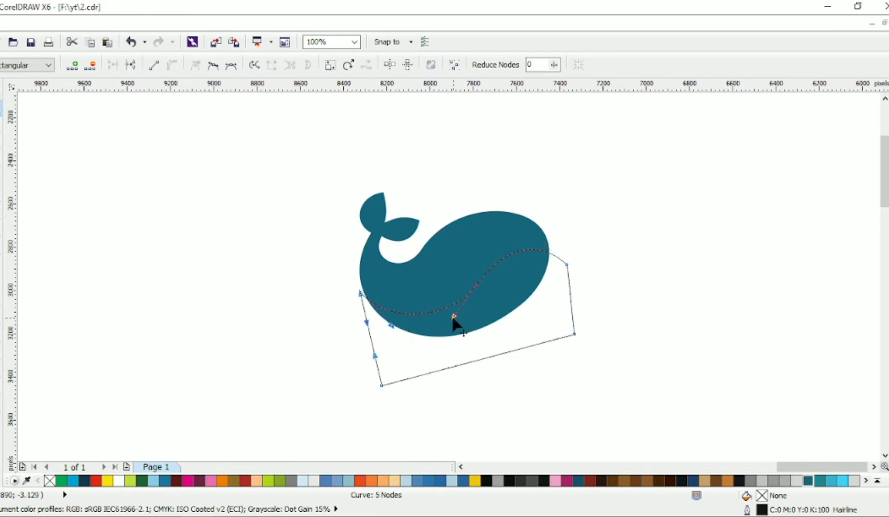
{"action": "left_click_drag", "start_coordinate": [453, 318], "coordinate": [448, 327]}
{"action": "left_click_drag", "start_coordinate": [508, 253], "coordinate": [511, 235]}
{"action": "left_click", "coordinate": [386, 331]}
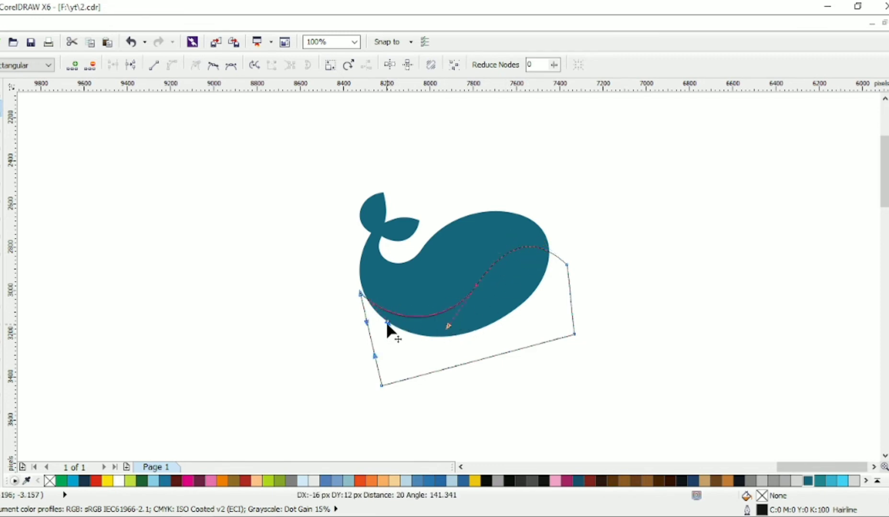
{"action": "left_click", "coordinate": [476, 282]}
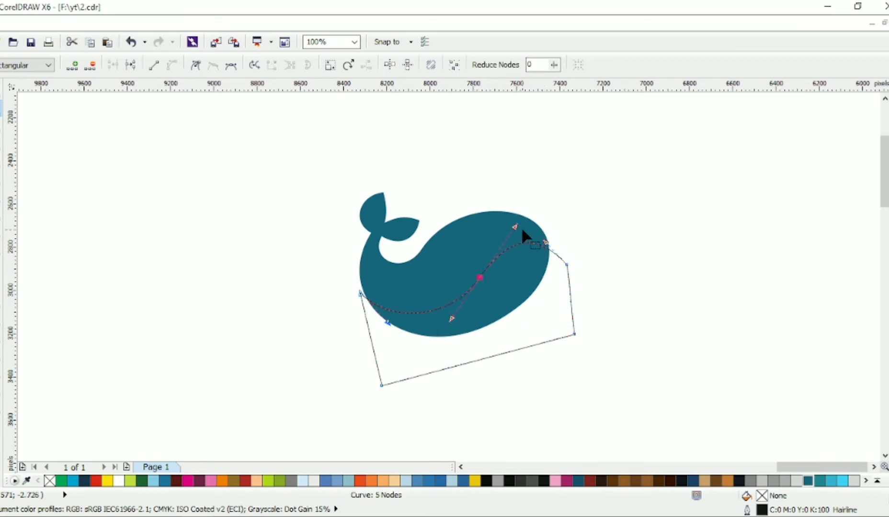
{"action": "left_click_drag", "start_coordinate": [447, 323], "coordinate": [455, 321]}
Fine-tune the left and right nodes and their handles to smooth the wave's ends
{"action": "left_click", "coordinate": [361, 294]}
{"action": "left_click", "coordinate": [359, 289]}
{"action": "left_click_drag", "start_coordinate": [361, 294], "coordinate": [361, 290]}
{"action": "left_click_drag", "start_coordinate": [386, 324], "coordinate": [386, 330]}
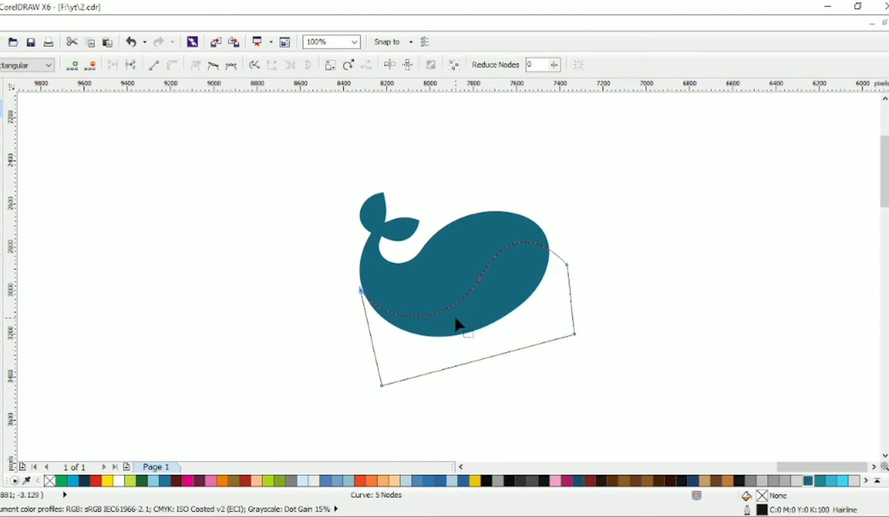
{"action": "left_click_drag", "start_coordinate": [458, 259], "coordinate": [509, 308]}
{"action": "left_click_drag", "start_coordinate": [567, 267], "coordinate": [565, 269]}
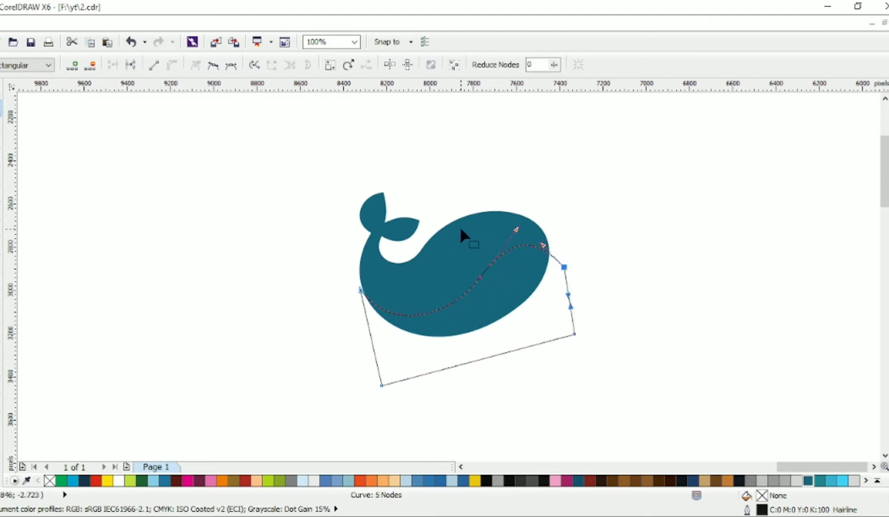
Select the belly shape and fill it with light grey
{"action": "left_click", "coordinate": [2, 90]}
{"action": "left_click", "coordinate": [480, 250], "text": "shift"}
{"action": "left_click", "coordinate": [439, 67]}
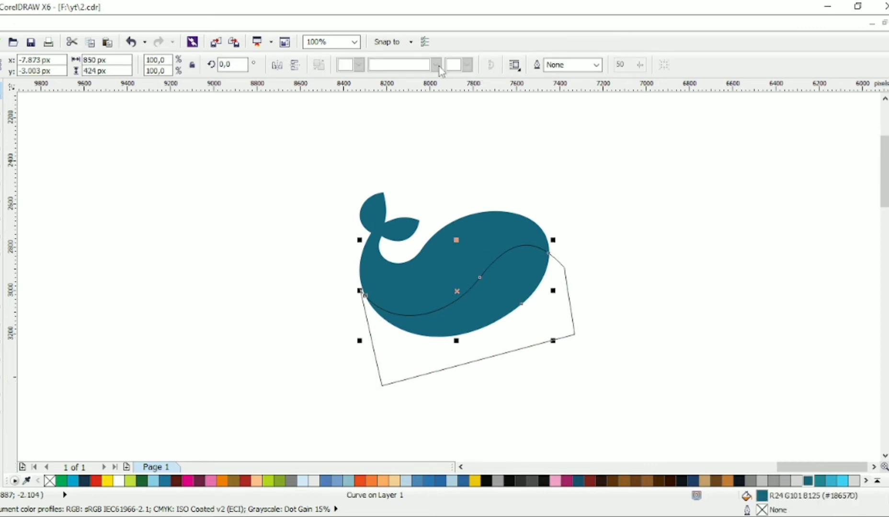
{"action": "left_click", "coordinate": [888, 227]}
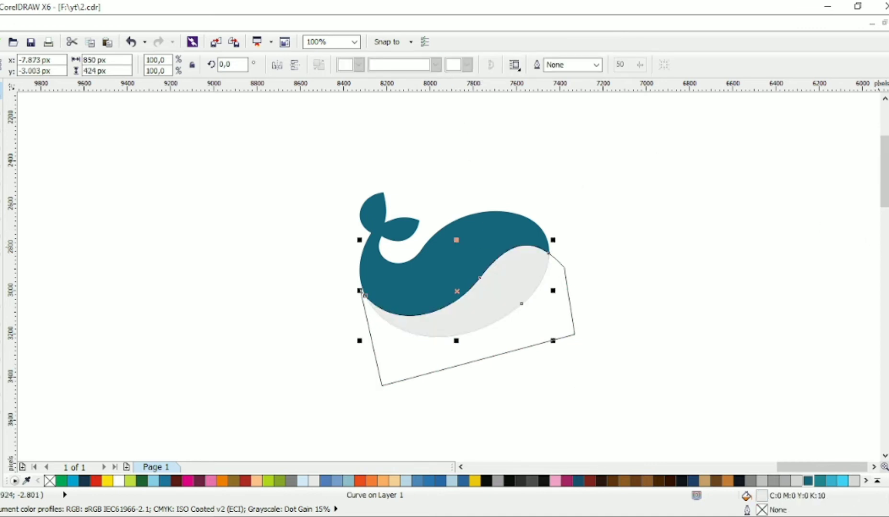
Remove the part of the belly shape extending outside the whale, leaving a teal rim along the bottom
{"action": "left_click", "coordinate": [593, 302]}
{"action": "left_click", "coordinate": [568, 296]}
{"action": "key", "text": "Delete"}
{"action": "left_click", "coordinate": [515, 280]}
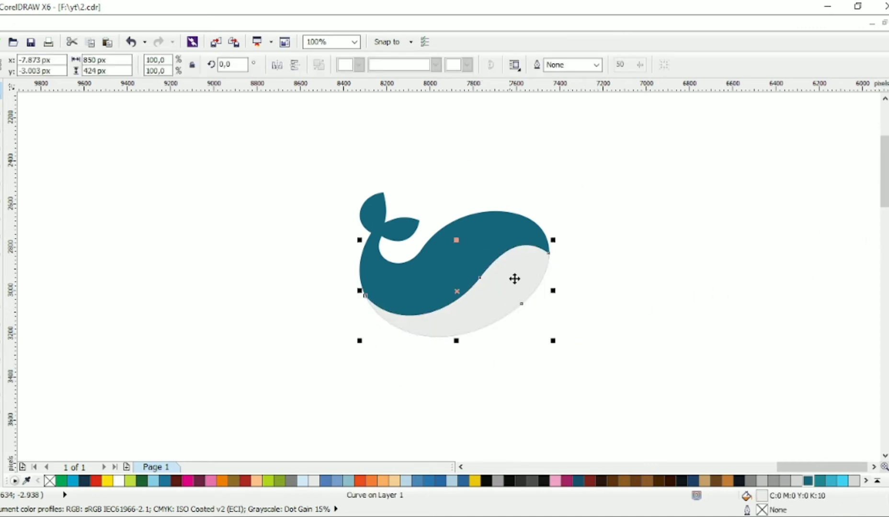
{"action": "left_click", "coordinate": [513, 225]}
{"action": "mouse_move", "coordinate": [554, 190]}
{"action": "left_mouse_down"}
{"action": "mouse_move", "coordinate": [581, 180]}
{"action": "mouse_move", "coordinate": [559, 181]}
{"action": "left_mouse_up"}
{"action": "key", "text": "Escape"}
{"action": "left_click", "coordinate": [550, 224]}
{"action": "key", "text": "Escape"}
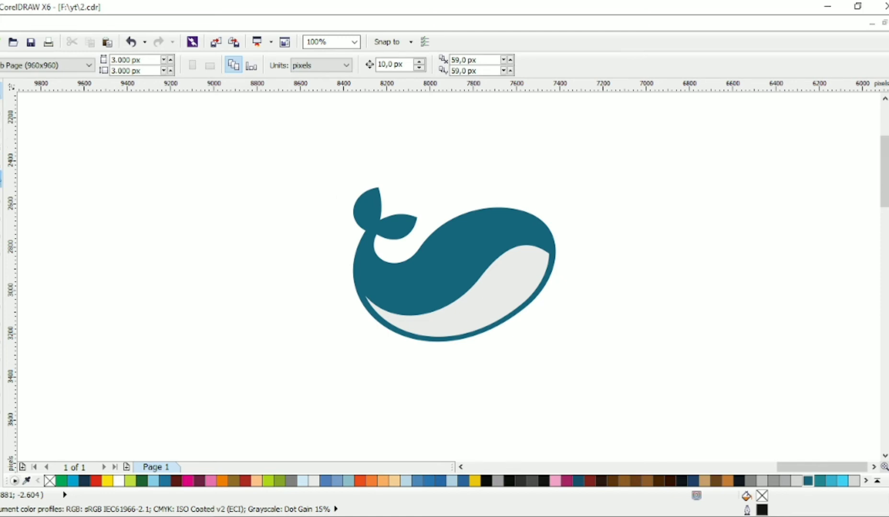
Zoom in and draw a closed triangle near the belly's left tip for a fin
{"action": "key", "text": "F10"}
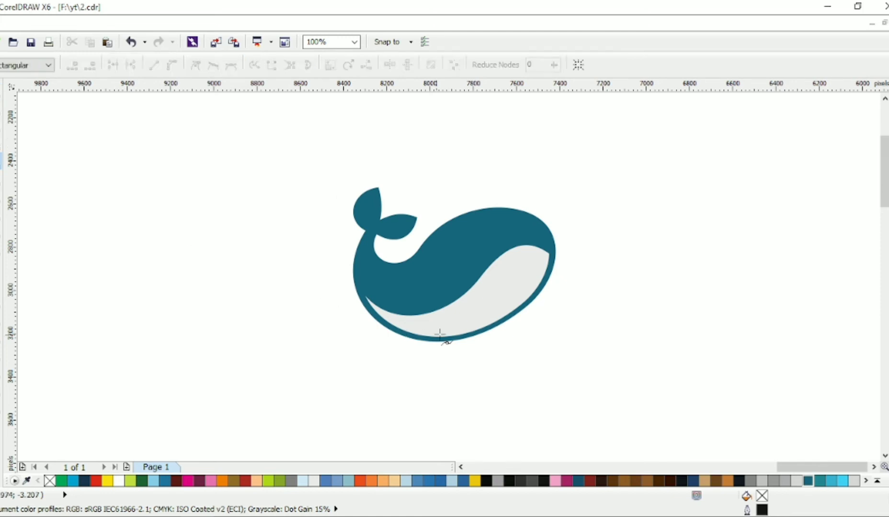
{"action": "scroll", "coordinate": [414, 310], "scroll_direction": "up", "scroll_amount": 1}
{"action": "left_click", "coordinate": [427, 300]}
{"action": "left_click", "coordinate": [467, 317]}
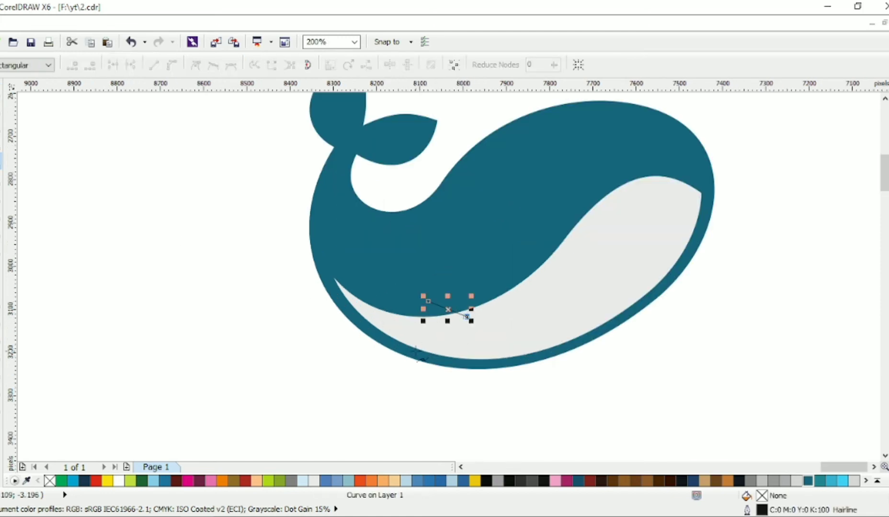
{"action": "left_click", "coordinate": [306, 358]}
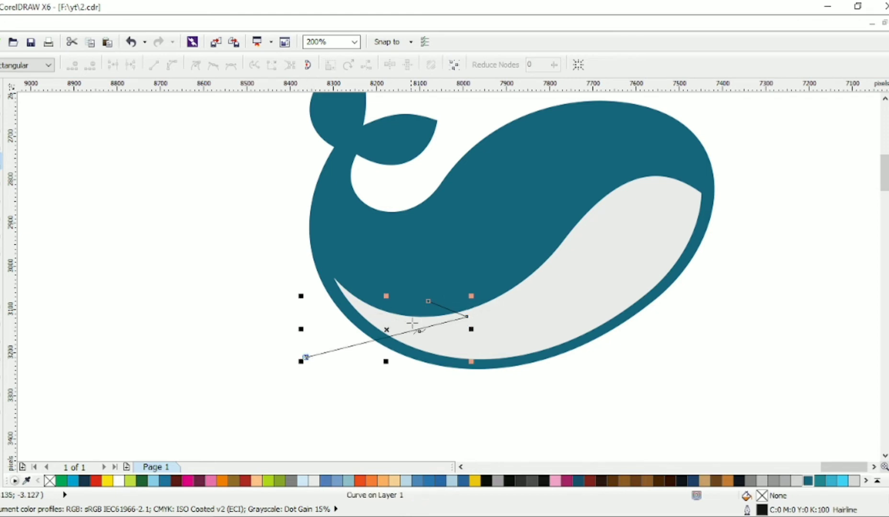
{"action": "left_click", "coordinate": [428, 301]}
Move the triangle's top node up and its left node outward with the Shape tool
{"action": "key", "text": "F10"}
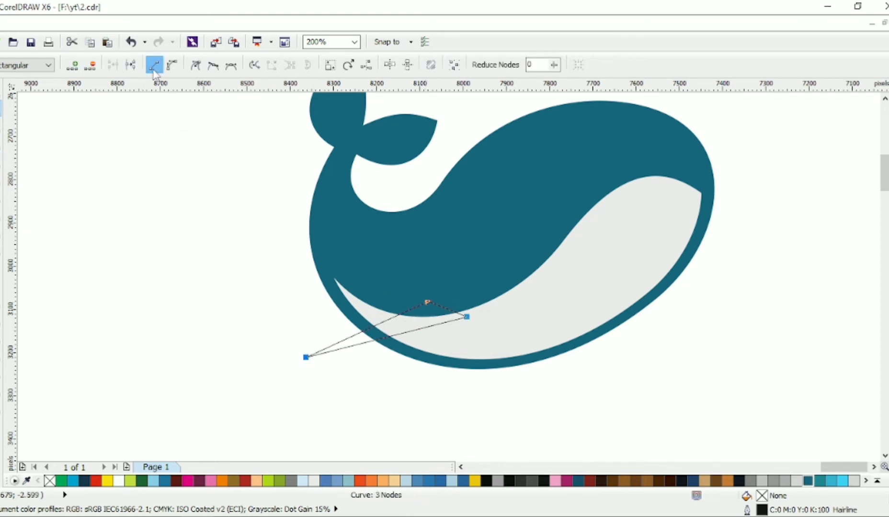
{"action": "left_click_drag", "start_coordinate": [428, 302], "coordinate": [364, 267]}
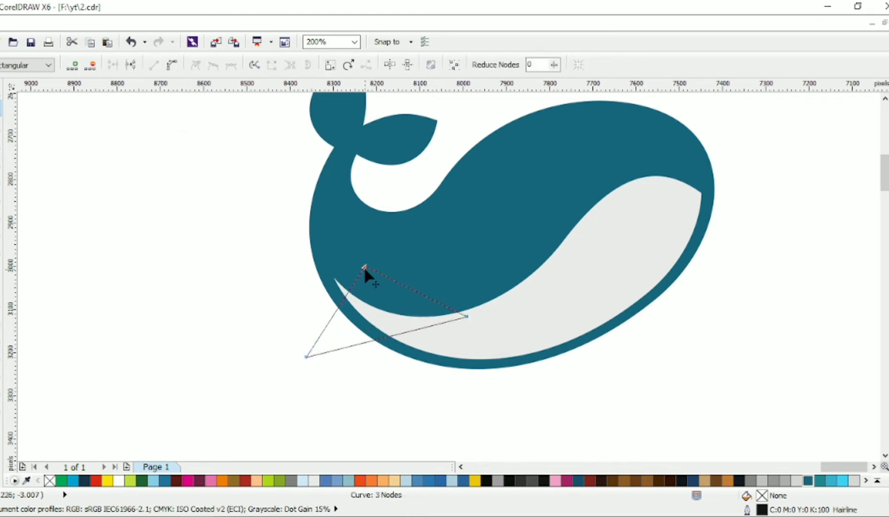
{"action": "left_click_drag", "start_coordinate": [306, 358], "coordinate": [296, 356]}
Reshape the belly's left tip by adding a node and adjusting its handles into a smooth curve
{"action": "left_click", "coordinate": [362, 328]}
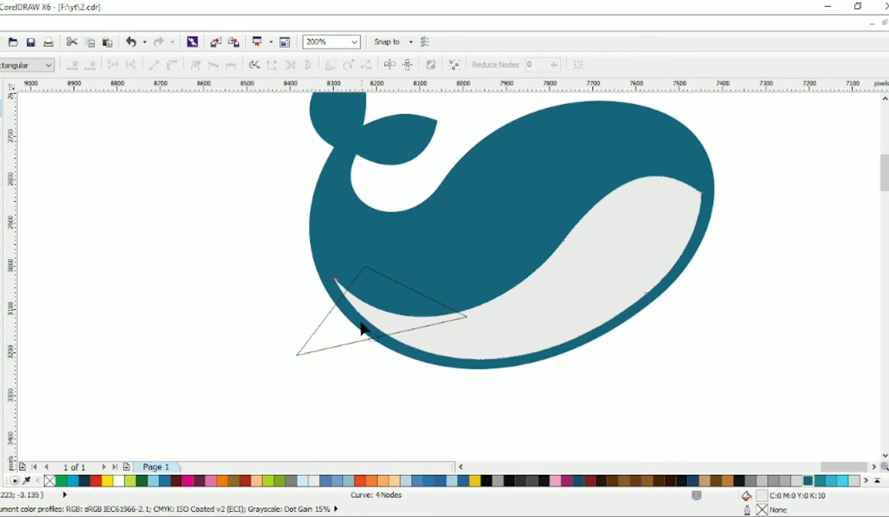
{"action": "double_click", "coordinate": [351, 306]}
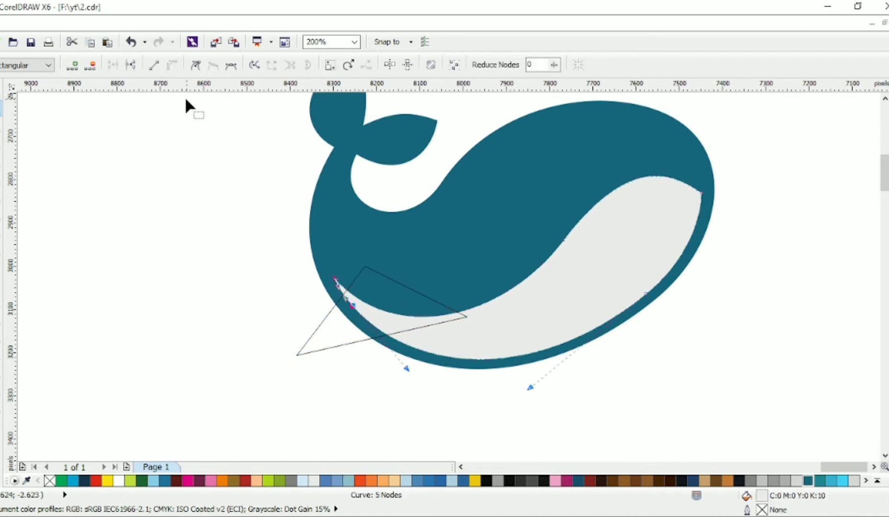
{"action": "left_click", "coordinate": [196, 65]}
{"action": "double_click", "coordinate": [334, 277]}
{"action": "left_click_drag", "start_coordinate": [278, 276], "coordinate": [356, 309]}
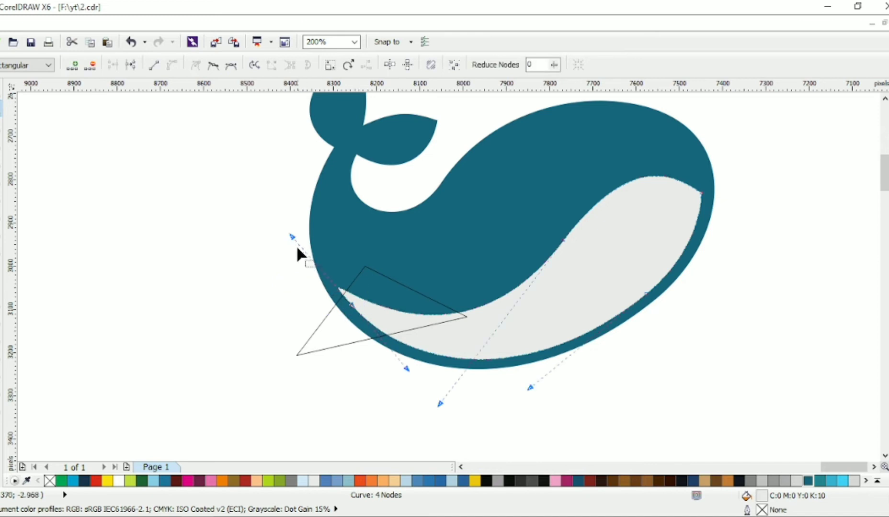
{"action": "left_click_drag", "start_coordinate": [292, 237], "coordinate": [389, 323]}
{"action": "left_click_drag", "start_coordinate": [440, 405], "coordinate": [504, 325]}
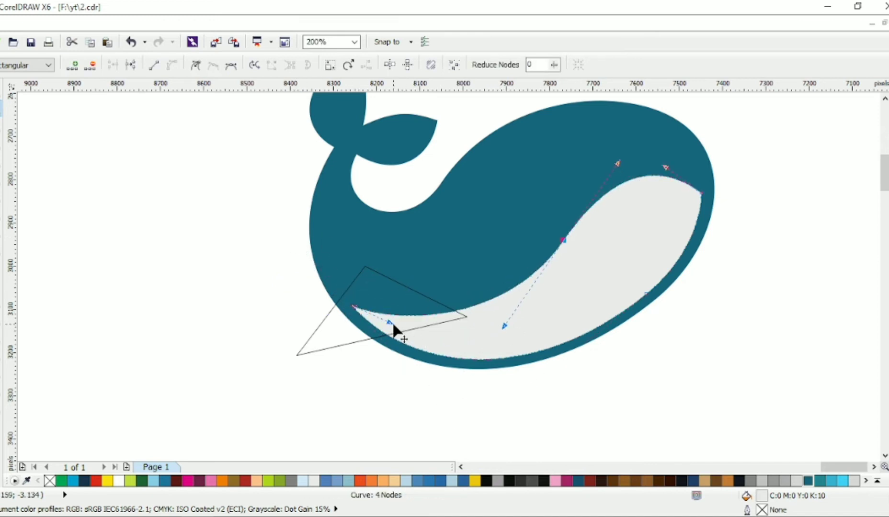
{"action": "left_click_drag", "start_coordinate": [390, 323], "coordinate": [400, 330]}
Select the fin triangle, convert all its segments to curves and bend its lower edge
{"action": "key", "text": "space"}
{"action": "left_click", "coordinate": [310, 336]}
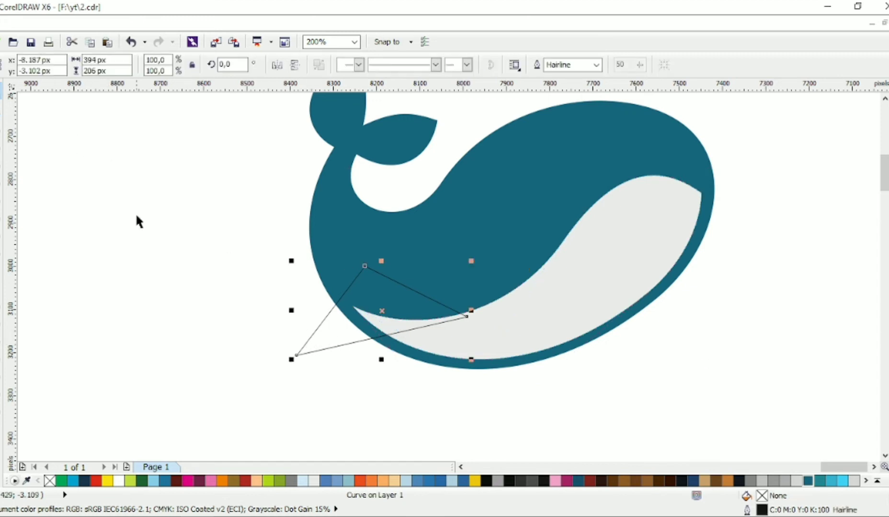
{"action": "key", "text": "space"}
{"action": "left_click_drag", "start_coordinate": [296, 355], "coordinate": [302, 350]}
{"action": "left_click_drag", "start_coordinate": [271, 222], "coordinate": [500, 381]}
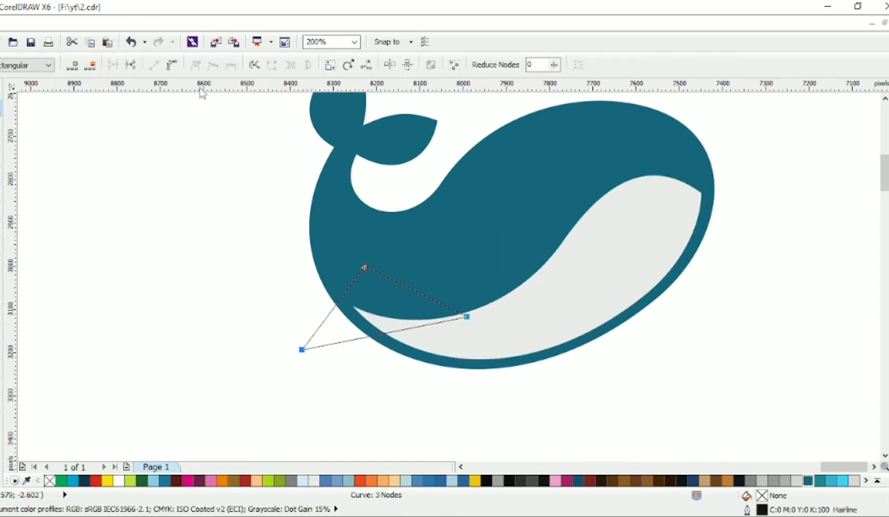
{"action": "left_click", "coordinate": [172, 65]}
{"action": "left_click_drag", "start_coordinate": [332, 307], "coordinate": [349, 320]}
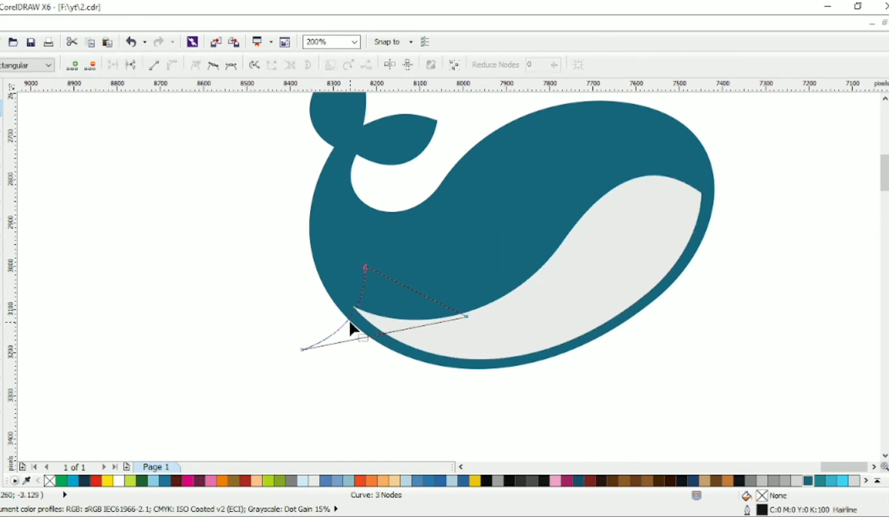
Drag the fin's nodes and segments to curve its edges into a flipper shape
{"action": "left_click_drag", "start_coordinate": [301, 350], "coordinate": [306, 337]}
{"action": "left_click_drag", "start_coordinate": [365, 267], "coordinate": [355, 269]}
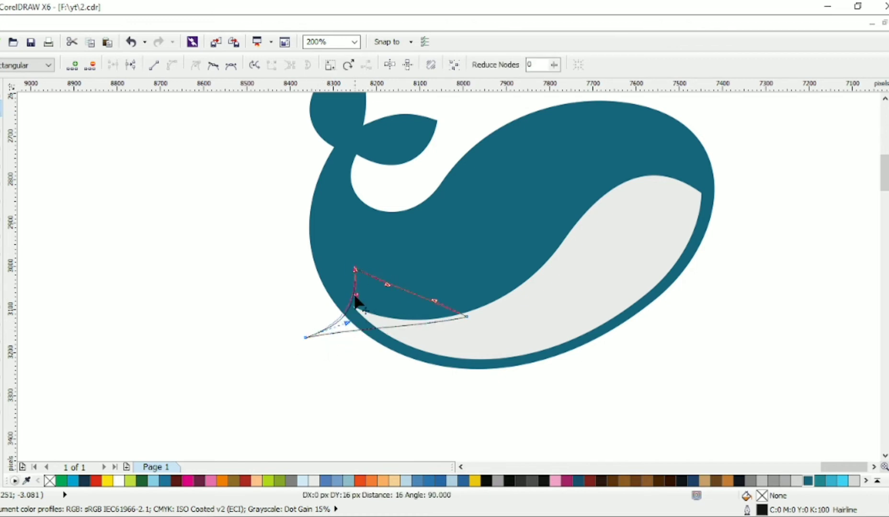
{"action": "left_click_drag", "start_coordinate": [376, 329], "coordinate": [381, 350]}
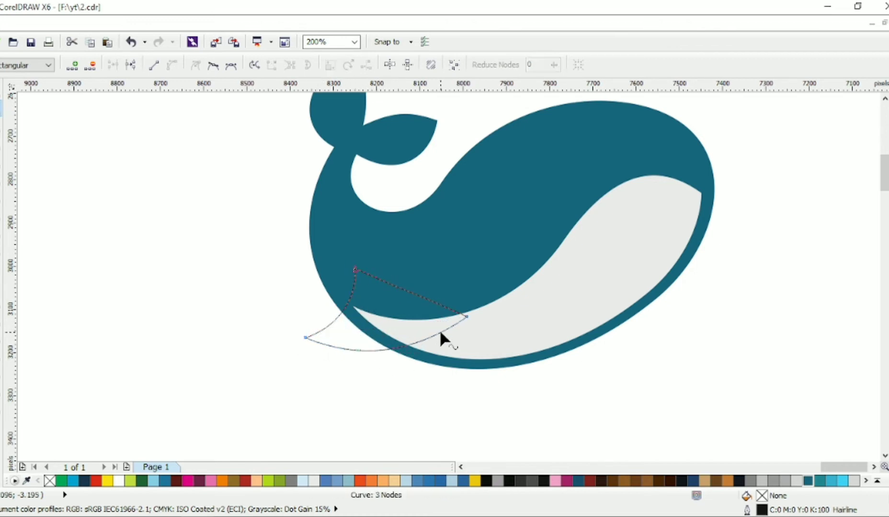
{"action": "left_click_drag", "start_coordinate": [440, 311], "coordinate": [419, 320]}
{"action": "left_click", "coordinate": [467, 318]}
{"action": "left_click_drag", "start_coordinate": [382, 293], "coordinate": [378, 293]}
{"action": "left_click", "coordinate": [305, 338]}
Smooth the fin's left node and adjust its handles and lower curve for a rounded flipper
{"action": "left_click", "coordinate": [214, 65]}
{"action": "left_click_drag", "start_coordinate": [289, 308], "coordinate": [297, 331]}
{"action": "left_click_drag", "start_coordinate": [348, 375], "coordinate": [341, 371]}
{"action": "left_click_drag", "start_coordinate": [356, 295], "coordinate": [358, 316]}
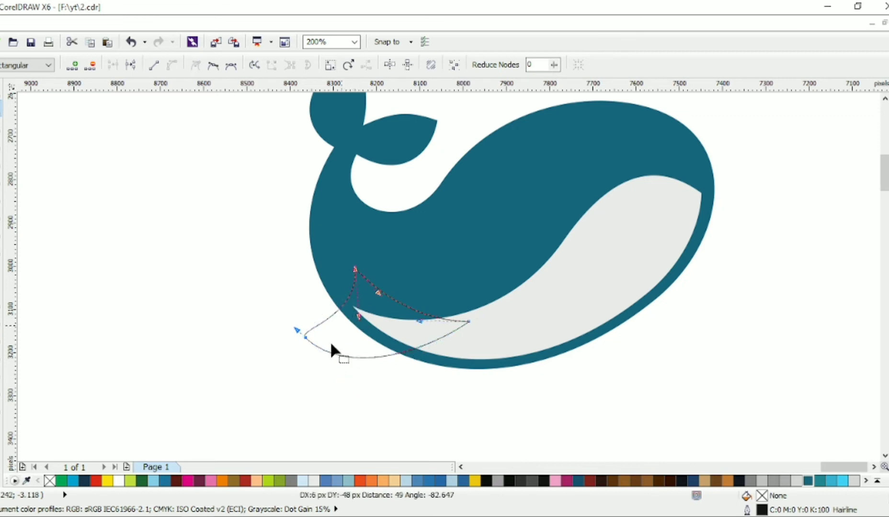
{"action": "left_click", "coordinate": [305, 338]}
{"action": "left_click_drag", "start_coordinate": [305, 338], "coordinate": [312, 331]}
{"action": "left_click_drag", "start_coordinate": [348, 364], "coordinate": [338, 359]}
{"action": "left_click_drag", "start_coordinate": [415, 358], "coordinate": [422, 371]}
Draw a small triangle at the fin's tip and curve one of its edges
{"action": "left_click", "coordinate": [1, 161]}
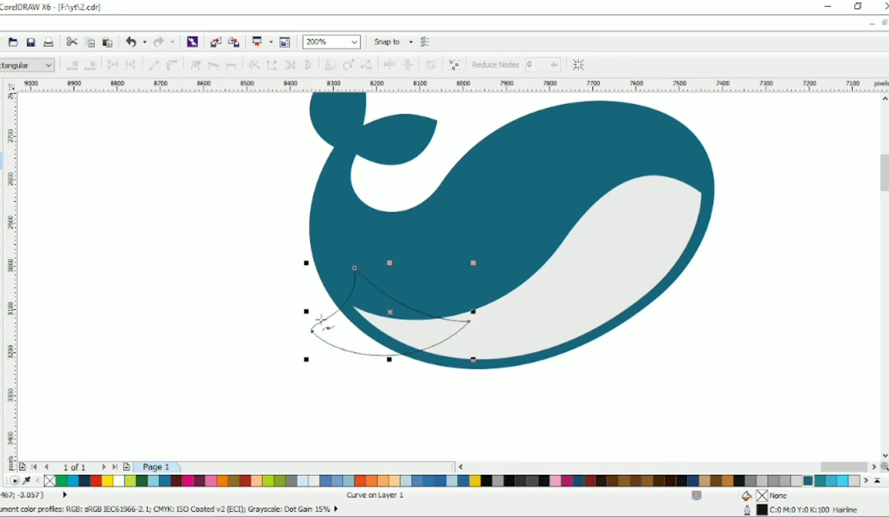
{"action": "left_click", "coordinate": [314, 312]}
{"action": "left_click", "coordinate": [357, 272]}
{"action": "left_click", "coordinate": [335, 334]}
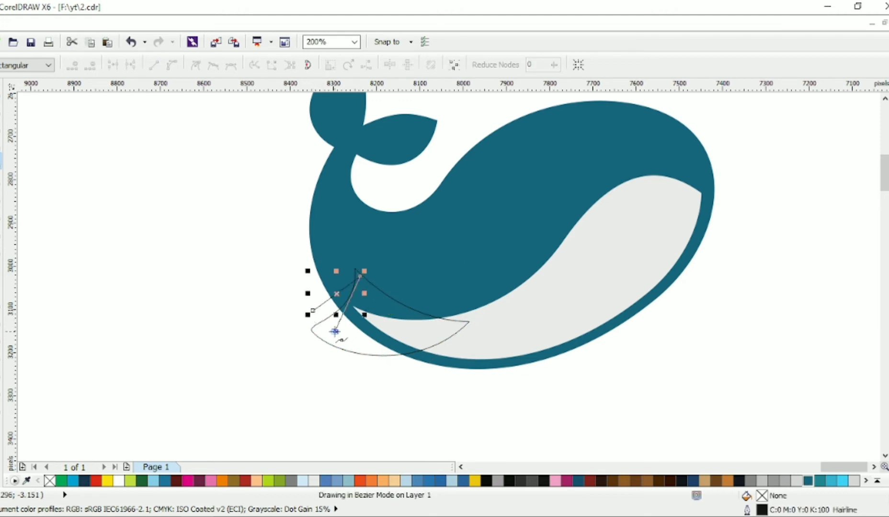
{"action": "left_click", "coordinate": [314, 313]}
{"action": "key", "text": "F10"}
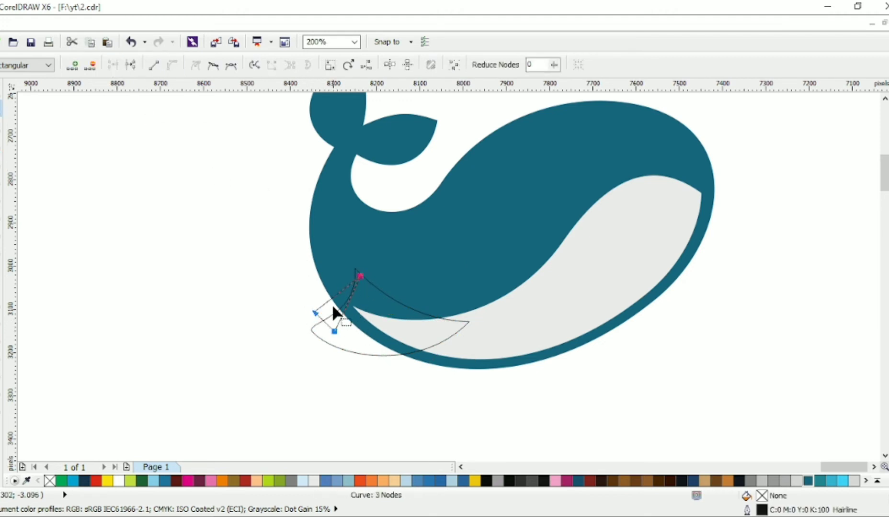
{"action": "left_click_drag", "start_coordinate": [332, 298], "coordinate": [335, 304]}
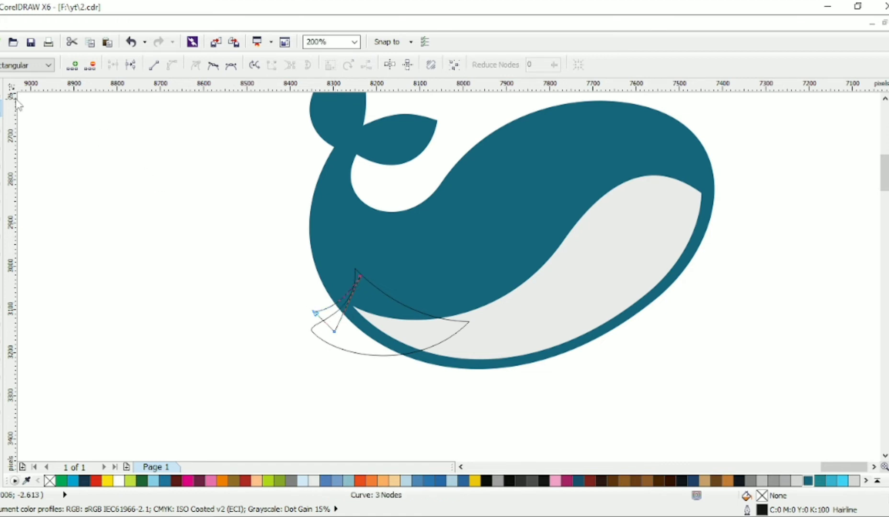
Switch to the Pick tool and select the small fin-tip shape
{"action": "left_click", "coordinate": [1, 91]}
{"action": "left_click", "coordinate": [335, 226], "text": "shift"}
{"action": "left_click", "coordinate": [418, 65]}
{"action": "left_click", "coordinate": [317, 312]}
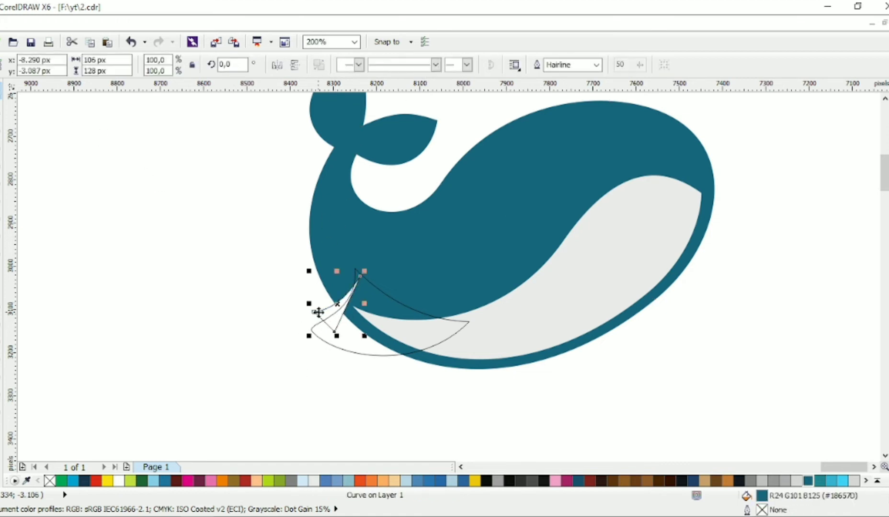
Delete the small fin-tip triangle
{"action": "key", "text": "Delete"}
{"action": "left_click", "coordinate": [368, 283]}
{"action": "left_click", "coordinate": [418, 247], "text": "shift"}
{"action": "left_click", "coordinate": [308, 262]}
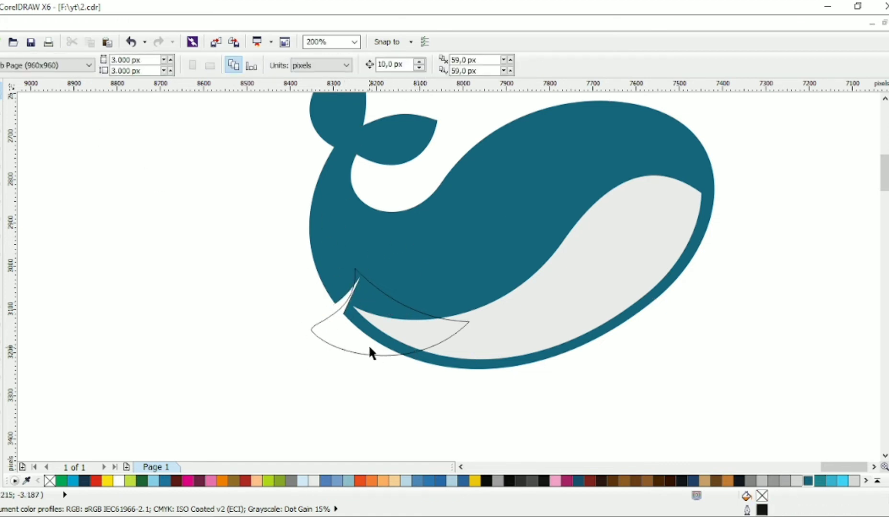
Select the light grey belly shape and delete it
{"action": "left_click", "coordinate": [539, 331]}
{"action": "left_click", "coordinate": [529, 223], "text": "shift"}
{"action": "left_click", "coordinate": [419, 65]}
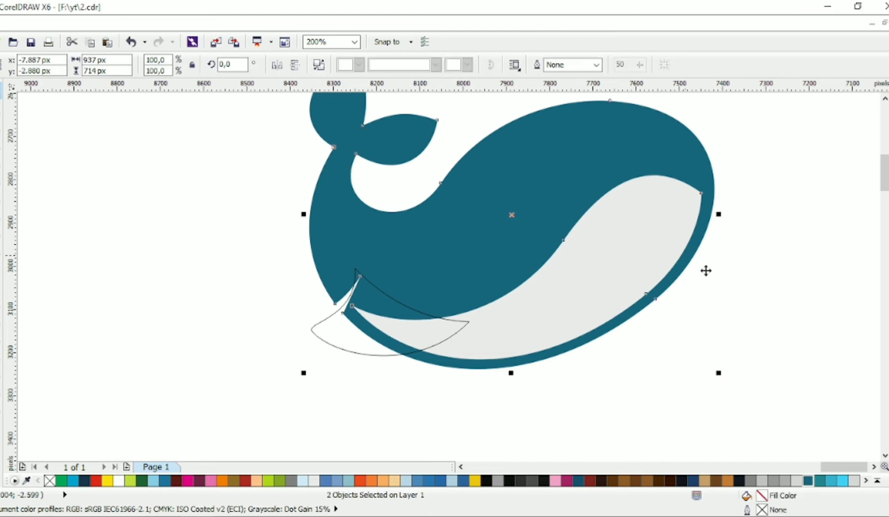
{"action": "left_click", "coordinate": [704, 270]}
{"action": "left_click", "coordinate": [642, 251]}
{"action": "key", "text": "Delete"}
Weld the fin outline to the whale body
{"action": "key", "text": "space"}
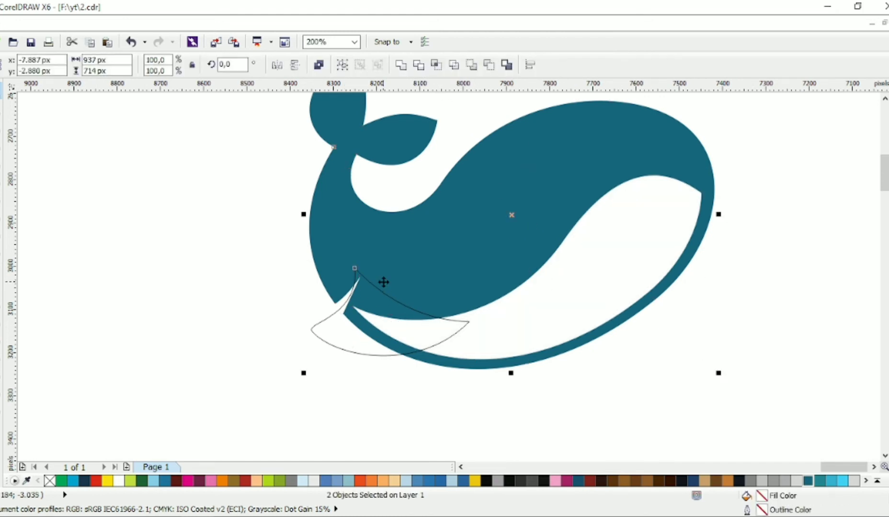
{"action": "left_click", "coordinate": [400, 65]}
{"action": "left_click", "coordinate": [234, 259]}
{"action": "scroll", "coordinate": [234, 258], "scroll_direction": "down", "scroll_amount": 1}
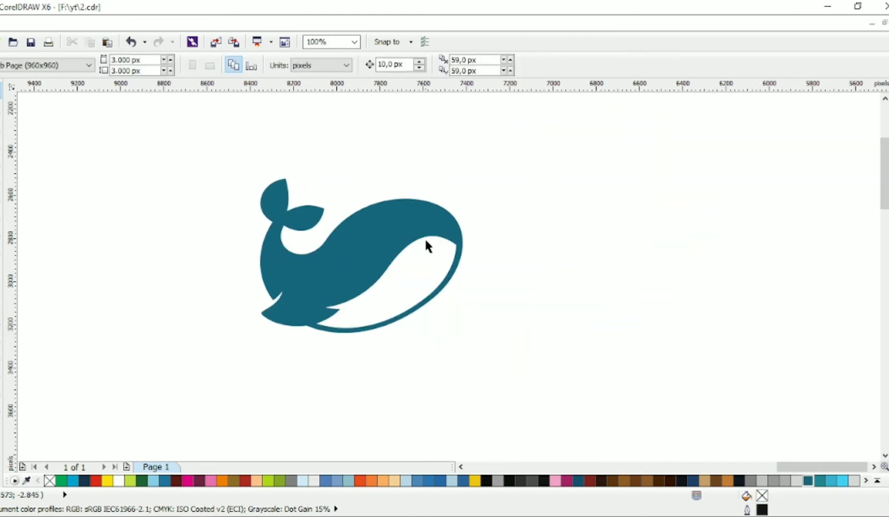
Cut a circular eye hole about 44 px wide out of the whale body using a small circle
{"action": "scroll", "coordinate": [425, 240], "scroll_direction": "up", "scroll_amount": 1}
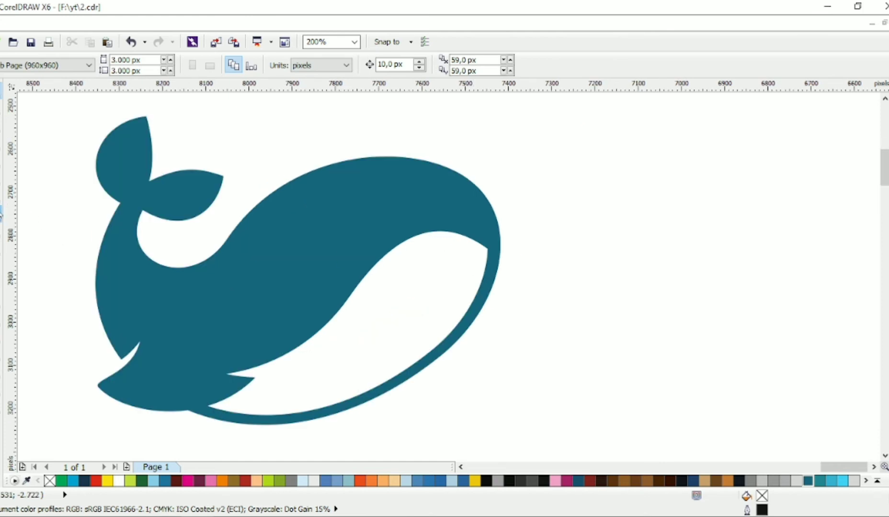
{"action": "left_click", "coordinate": [1, 216]}
{"action": "mouse_move", "coordinate": [294, 290]}
{"action": "left_mouse_down"}
{"action": "mouse_move", "coordinate": [312, 309]}
{"action": "mouse_move", "coordinate": [300, 302]}
{"action": "left_mouse_up"}
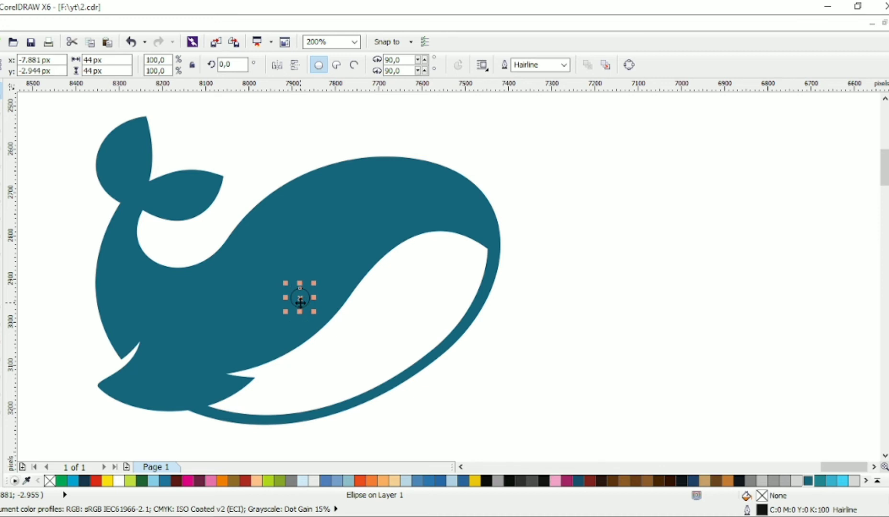
{"action": "left_click", "coordinate": [341, 250], "text": "shift"}
{"action": "left_click", "coordinate": [417, 65]}
{"action": "left_click", "coordinate": [526, 165]}
{"action": "left_click", "coordinate": [300, 303]}
{"action": "key", "text": "Delete"}
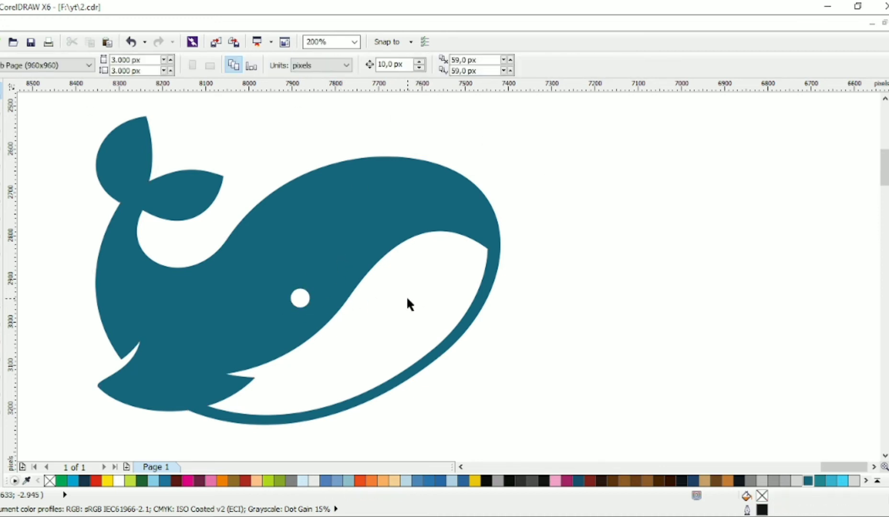
Draw a small triangle crossing the lower edge of the whale's belly with the Bezier tool
{"action": "scroll", "coordinate": [407, 301], "scroll_direction": "down", "scroll_amount": 2}
{"action": "key", "text": "F10"}
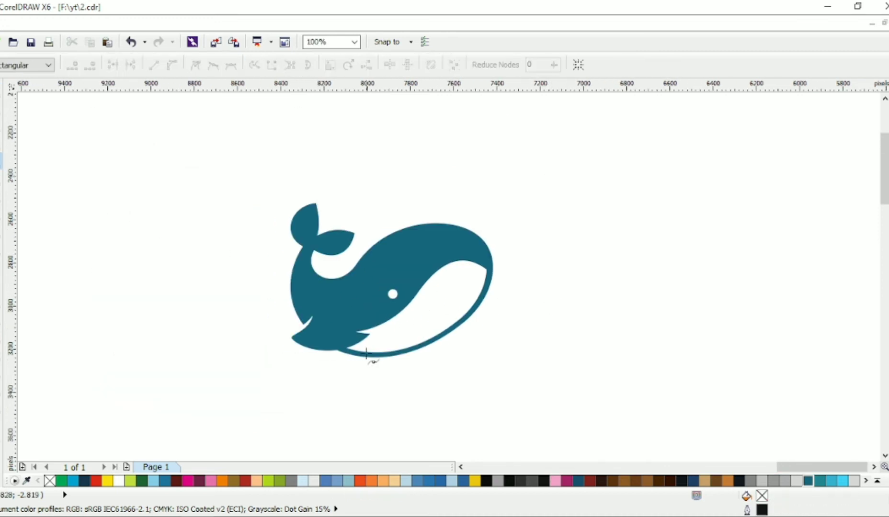
{"action": "scroll", "coordinate": [391, 354], "scroll_direction": "up", "scroll_amount": 4}
{"action": "left_click", "coordinate": [445, 397]}
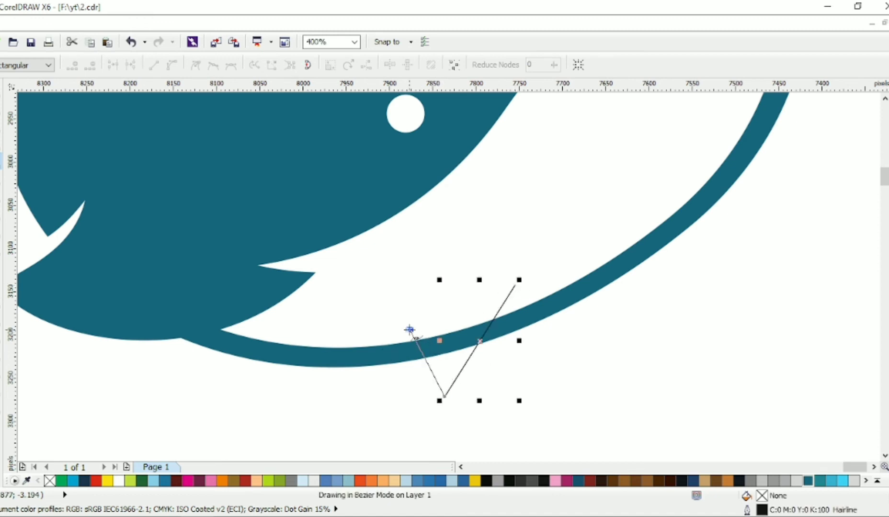
{"action": "left_click", "coordinate": [409, 329]}
{"action": "left_click", "coordinate": [514, 285]}
{"action": "double_click", "coordinate": [1, 108]}
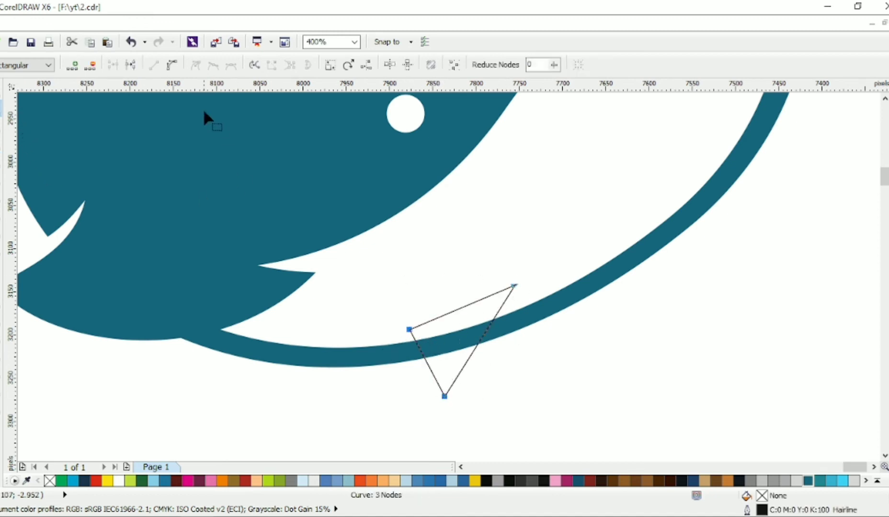
Move the triangle's nodes and curve its edges into a small pointed fin under the belly
{"action": "left_click_drag", "start_coordinate": [409, 329], "coordinate": [420, 344]}
{"action": "left_click_drag", "start_coordinate": [515, 285], "coordinate": [508, 322]}
{"action": "left_click_drag", "start_coordinate": [445, 397], "coordinate": [489, 427]}
{"action": "left_click", "coordinate": [213, 66]}
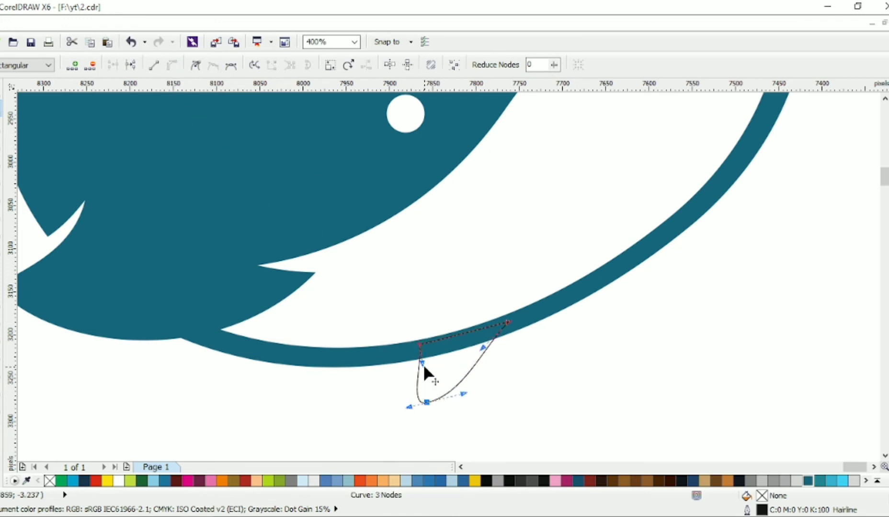
{"action": "left_click_drag", "start_coordinate": [423, 364], "coordinate": [434, 377]}
{"action": "left_click_drag", "start_coordinate": [409, 407], "coordinate": [414, 406]}
{"action": "left_click_drag", "start_coordinate": [426, 402], "coordinate": [468, 402]}
{"action": "scroll", "coordinate": [474, 388], "scroll_direction": "down", "scroll_amount": 1}
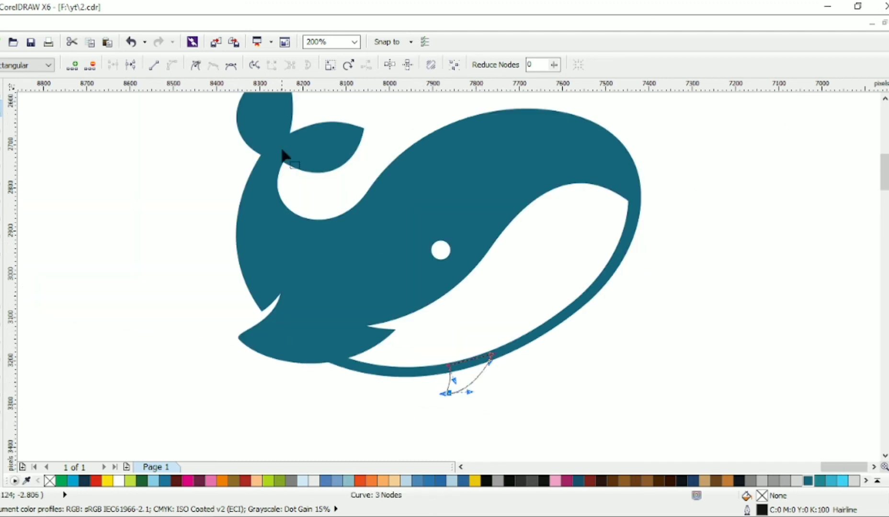
Weld the small belly fin to the whale body
{"action": "left_click", "coordinate": [1, 91]}
{"action": "left_click", "coordinate": [348, 248], "text": "shift"}
{"action": "left_click", "coordinate": [401, 66]}
{"action": "scroll", "coordinate": [397, 224], "scroll_direction": "down", "scroll_amount": 1}
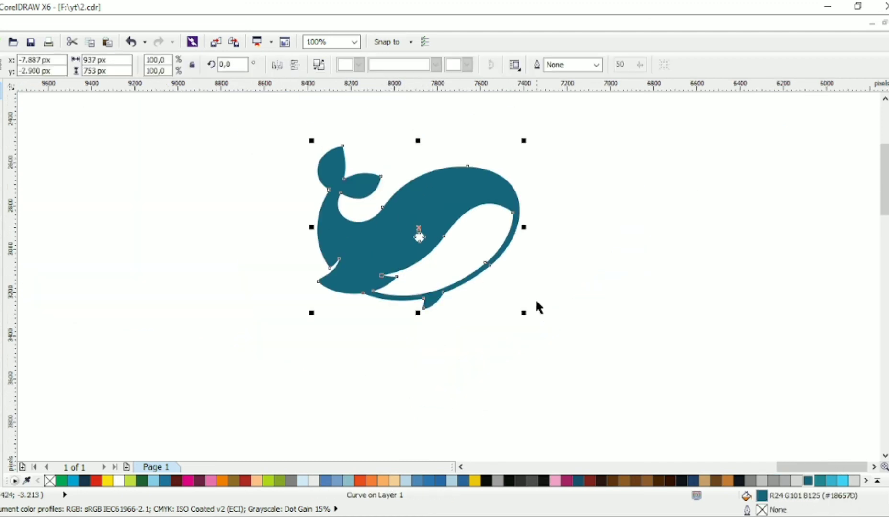
{"action": "left_click", "coordinate": [548, 292]}
{"action": "scroll", "coordinate": [527, 259], "scroll_direction": "up", "scroll_amount": 1}
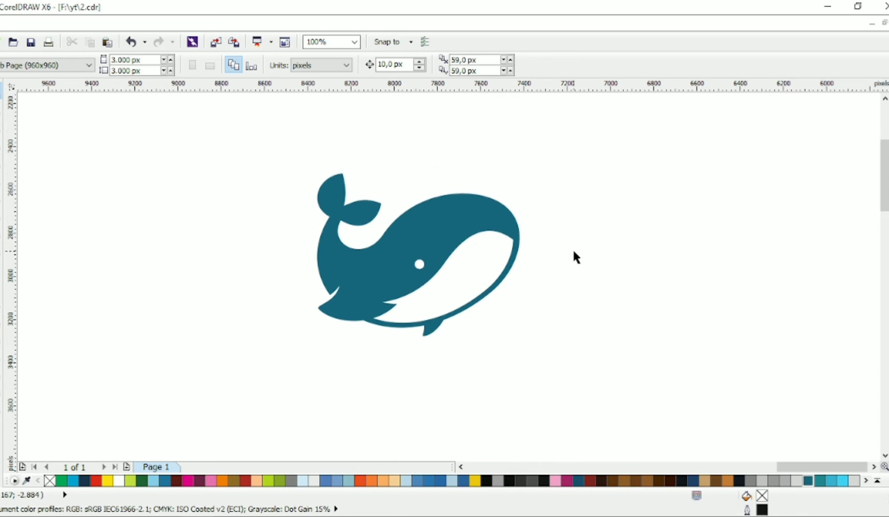
{"action": "scroll", "coordinate": [560, 226], "scroll_direction": "right", "scroll_amount": 1}
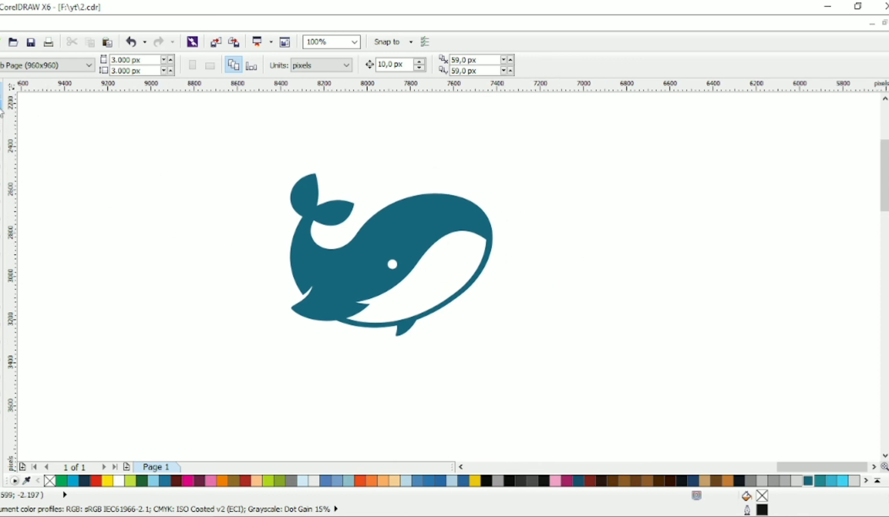
{"action": "scroll", "coordinate": [431, 231], "scroll_direction": "down", "scroll_amount": 1}
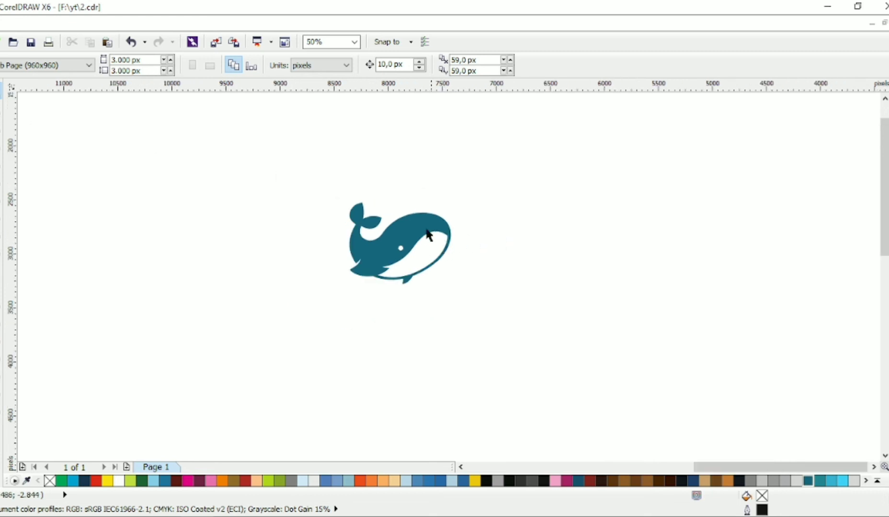
{"action": "left_click_drag", "start_coordinate": [428, 228], "coordinate": [427, 218]}
{"action": "key", "text": "Escape"}
{"action": "scroll", "coordinate": [438, 213], "scroll_direction": "up", "scroll_amount": 1}
Add the artistic text BLUEWHALE below the whale
{"action": "key", "text": "F8"}
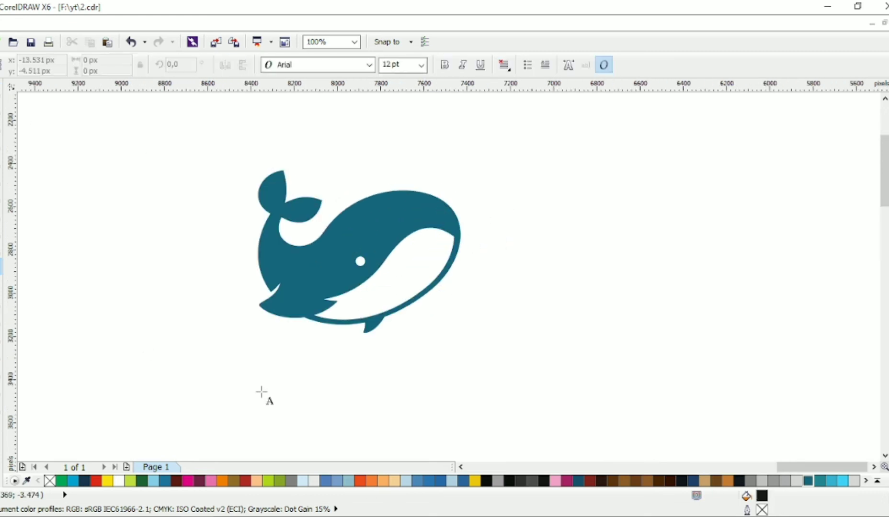
{"action": "scroll", "coordinate": [264, 397], "scroll_direction": "down", "scroll_amount": 1}
{"action": "scroll", "coordinate": [263, 397], "scroll_direction": "left", "scroll_amount": 1}
{"action": "left_click", "coordinate": [269, 357]}
{"action": "type", "text": "BLUE WHALE"}
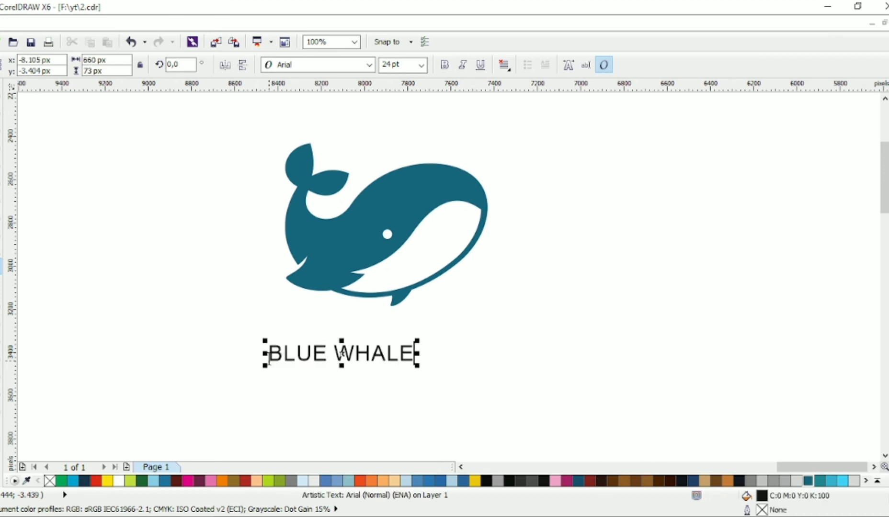
{"action": "key", "text": "BackSpace"}
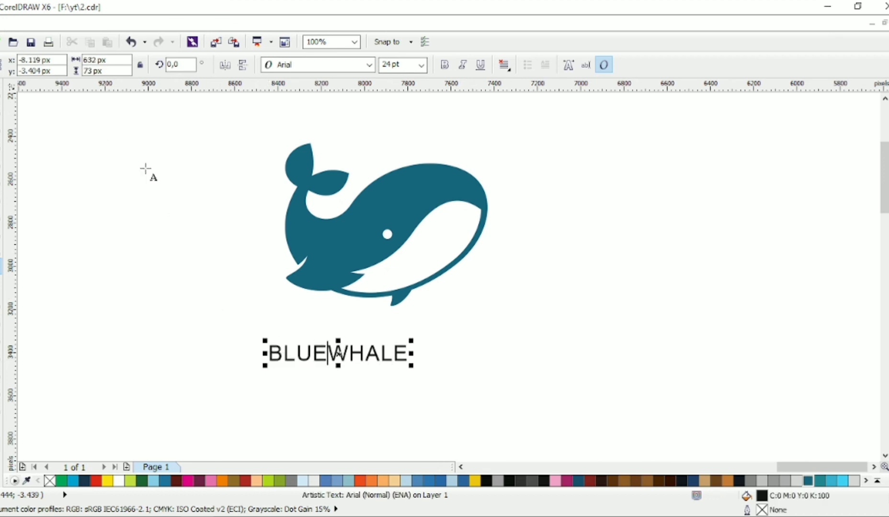
Set the text's font to Calibri Light and enlarge it
{"action": "left_click", "coordinate": [1, 97]}
{"action": "left_click", "coordinate": [369, 65]}
{"action": "left_click", "coordinate": [356, 94]}
{"action": "left_click_drag", "start_coordinate": [387, 367], "coordinate": [476, 407]}
Set the word WHALE in Calibri Bold
{"action": "double_click", "coordinate": [397, 360]}
{"action": "left_click_drag", "start_coordinate": [359, 361], "coordinate": [579, 362]}
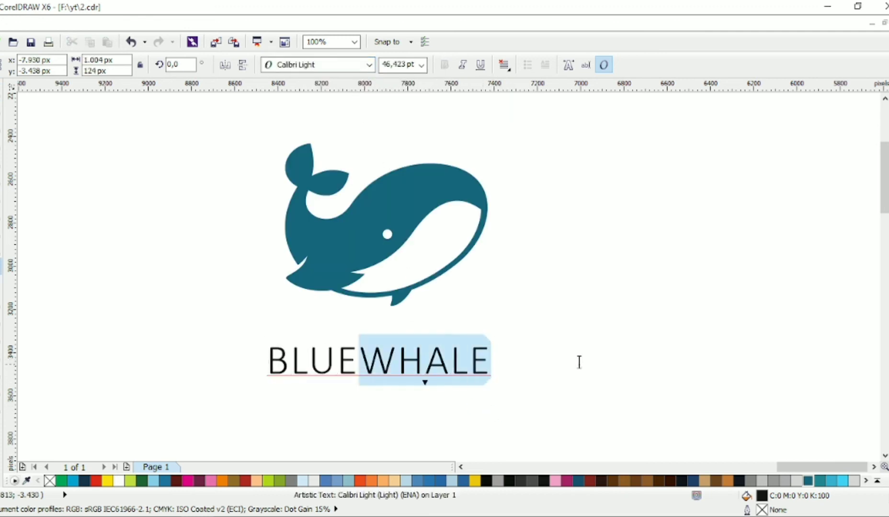
{"action": "left_click", "coordinate": [368, 65]}
{"action": "left_click", "coordinate": [357, 110]}
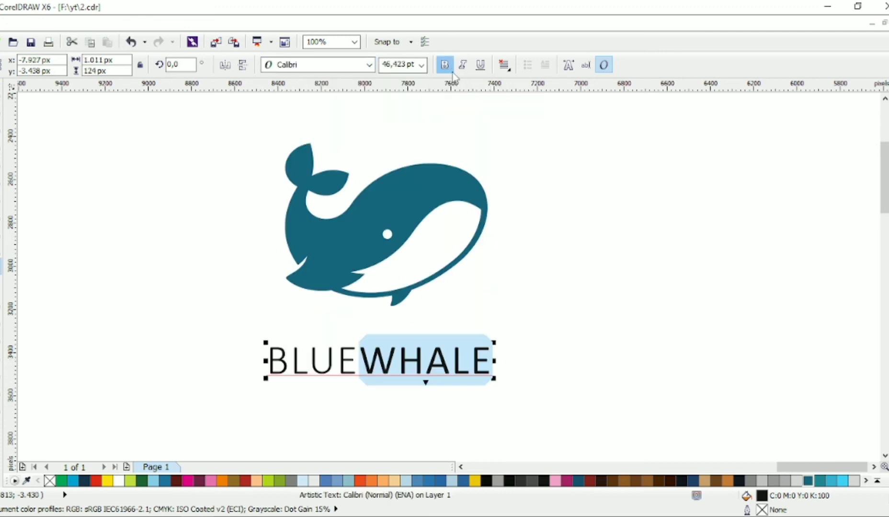
{"action": "left_click", "coordinate": [450, 68]}
Scale the BLUEWHALE text down to about 29.7 pt
{"action": "left_click", "coordinate": [2, 96]}
{"action": "left_click_drag", "start_coordinate": [497, 342], "coordinate": [469, 351]}
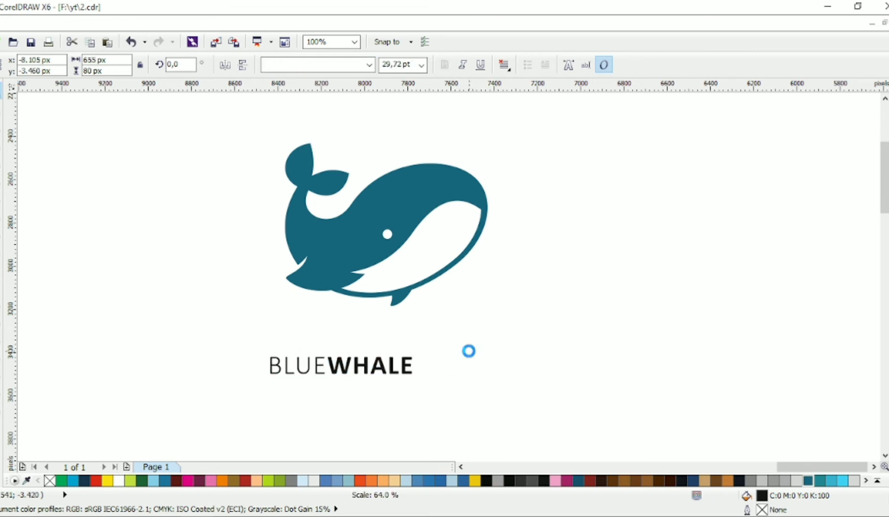
Duplicate the title just below it and replace the copy's text with LOGO DESIGN
{"action": "left_click_drag", "start_coordinate": [403, 367], "coordinate": [403, 397]}
{"action": "right_click", "coordinate": [404, 396]}
{"action": "double_click", "coordinate": [403, 396]}
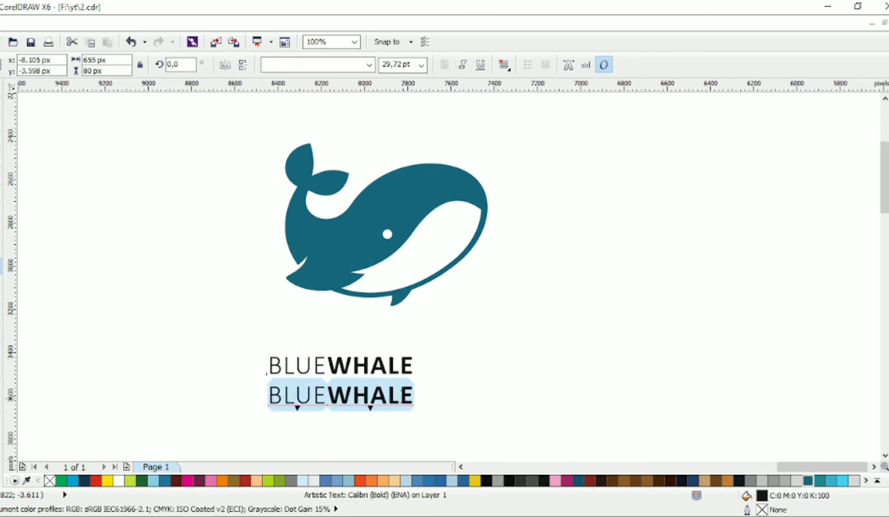
{"action": "type", "text": "LOGO DESIGN"}
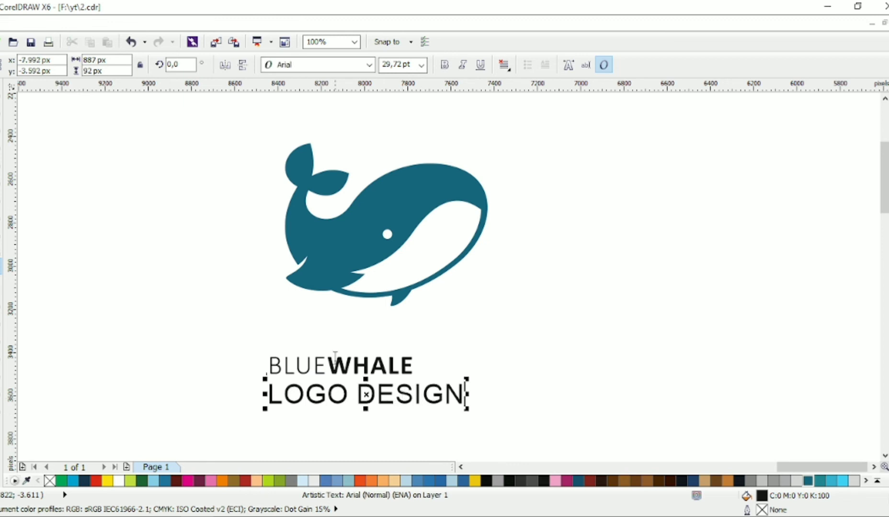
Set LOGO DESIGN in Calibri Bold and shrink it to a small subtitle
{"action": "left_click", "coordinate": [369, 64]}
{"action": "left_click", "coordinate": [353, 105]}
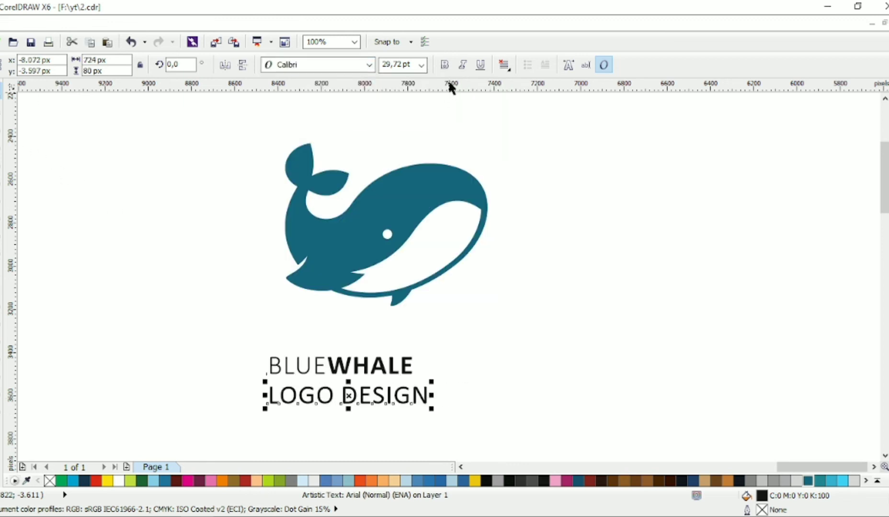
{"action": "left_click", "coordinate": [444, 65]}
{"action": "left_click_drag", "start_coordinate": [436, 412], "coordinate": [346, 397]}
Widen the letter spacing of LOGO DESIGN and move it up under BLUEWHALE
{"action": "key", "text": "F10"}
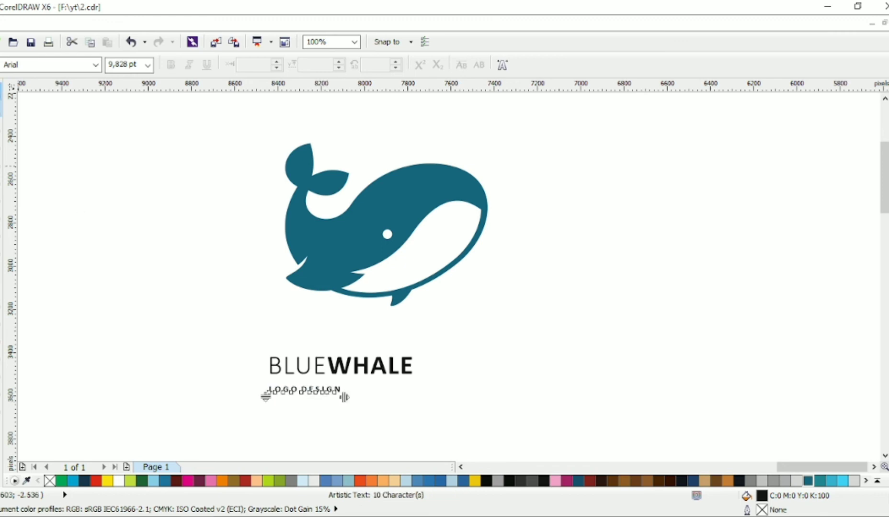
{"action": "key", "text": "space"}
{"action": "left_click_drag", "start_coordinate": [226, 334], "coordinate": [491, 435]}
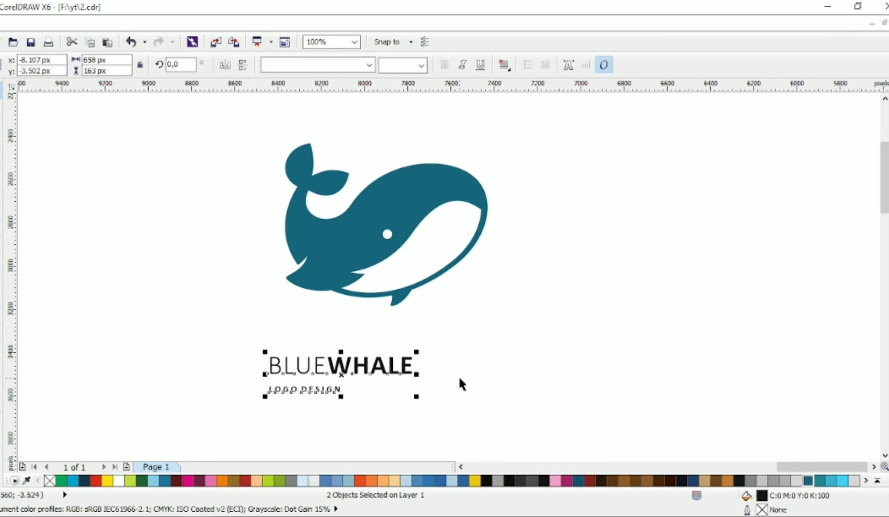
{"action": "left_click", "coordinate": [357, 392]}
{"action": "double_click", "coordinate": [335, 389]}
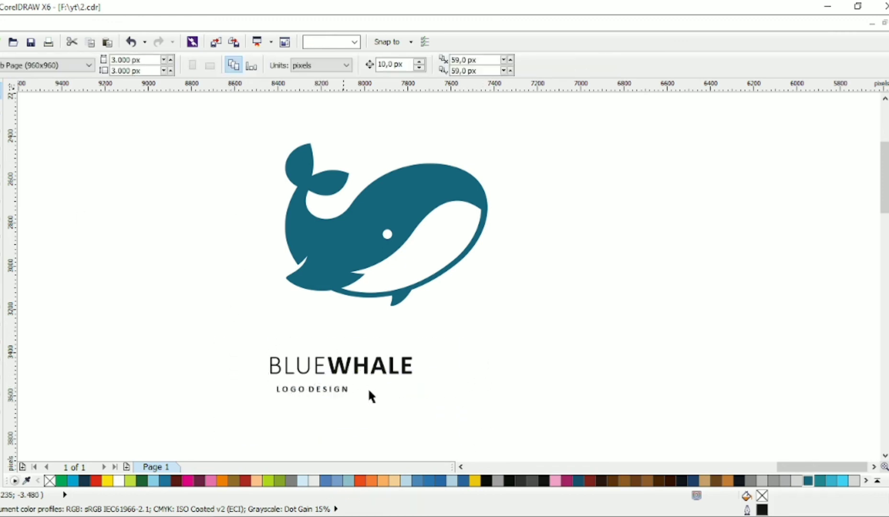
{"action": "left_click_drag", "start_coordinate": [330, 391], "coordinate": [329, 381]}
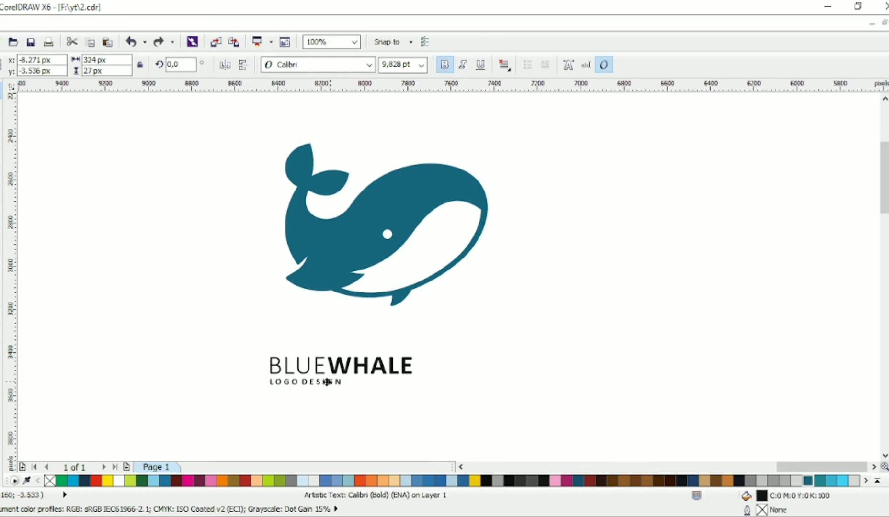
Select both text lines and give them a dark blue colour
{"action": "left_click_drag", "start_coordinate": [468, 409], "coordinate": [256, 352]}
{"action": "left_click", "coordinate": [188, 380]}
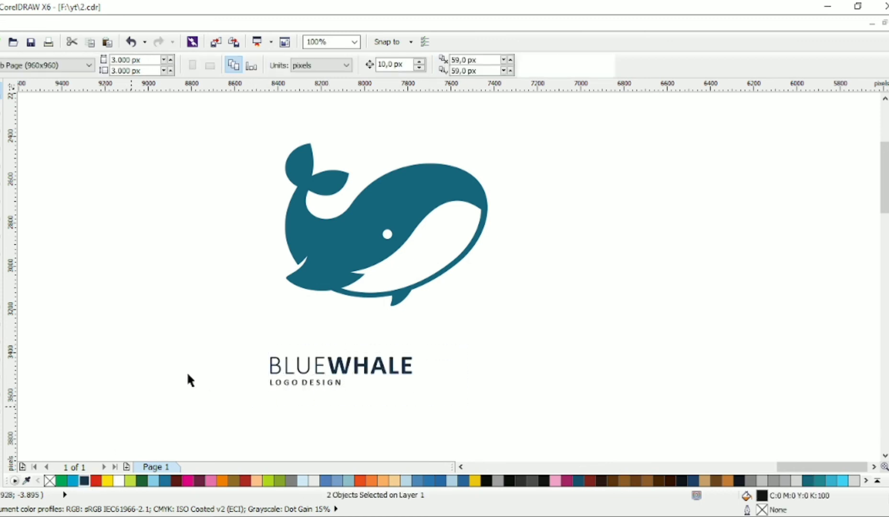
Left-align the whale and the text, then shift the text block into place below the whale
{"action": "scroll", "coordinate": [300, 317], "scroll_direction": "down", "scroll_amount": 2}
{"action": "left_click_drag", "start_coordinate": [441, 195], "coordinate": [220, 394]}
{"action": "left_click_drag", "start_coordinate": [443, 184], "coordinate": [216, 402]}
{"action": "key", "text": "l"}
{"action": "left_click_drag", "start_coordinate": [399, 327], "coordinate": [274, 376]}
{"action": "left_click_drag", "start_coordinate": [337, 342], "coordinate": [376, 350]}
{"action": "left_click", "coordinate": [410, 316]}
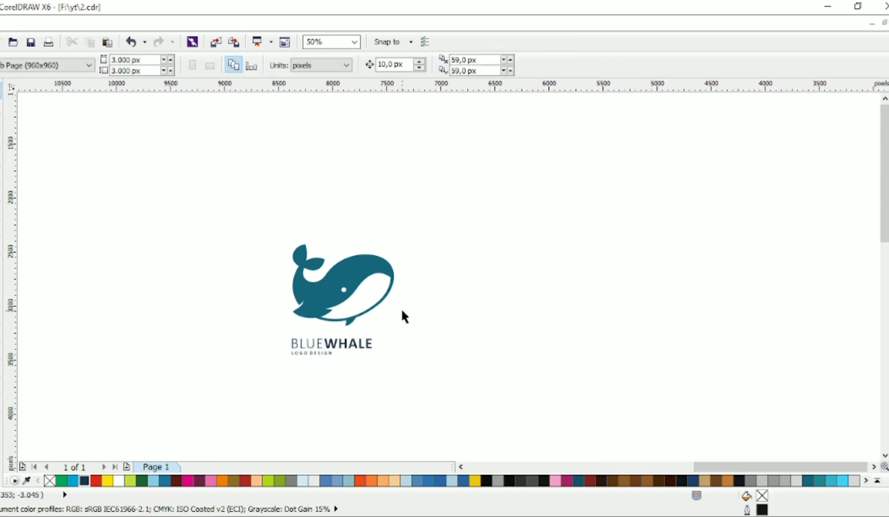
{"action": "key", "text": "z"}
{"action": "left_click_drag", "start_coordinate": [219, 196], "coordinate": [486, 389]}
{"action": "key", "text": "space"}
{"action": "scroll", "coordinate": [451, 331], "scroll_direction": "right", "scroll_amount": 1}
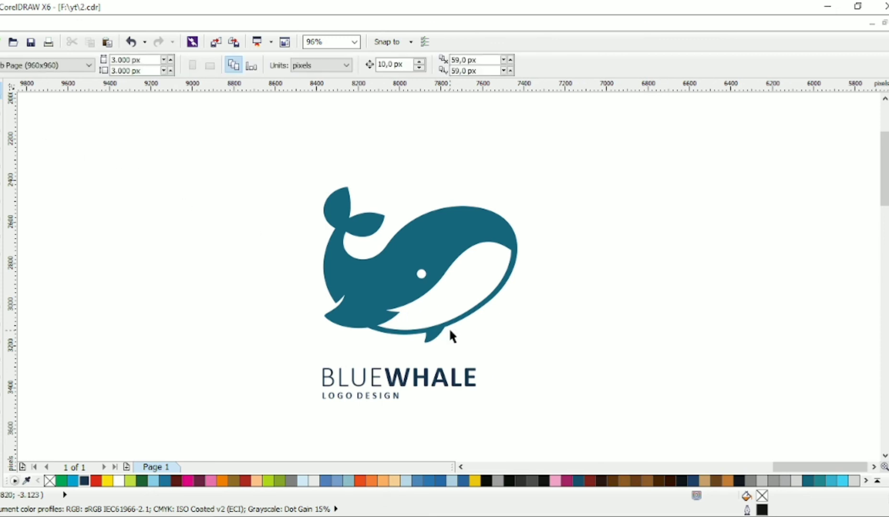